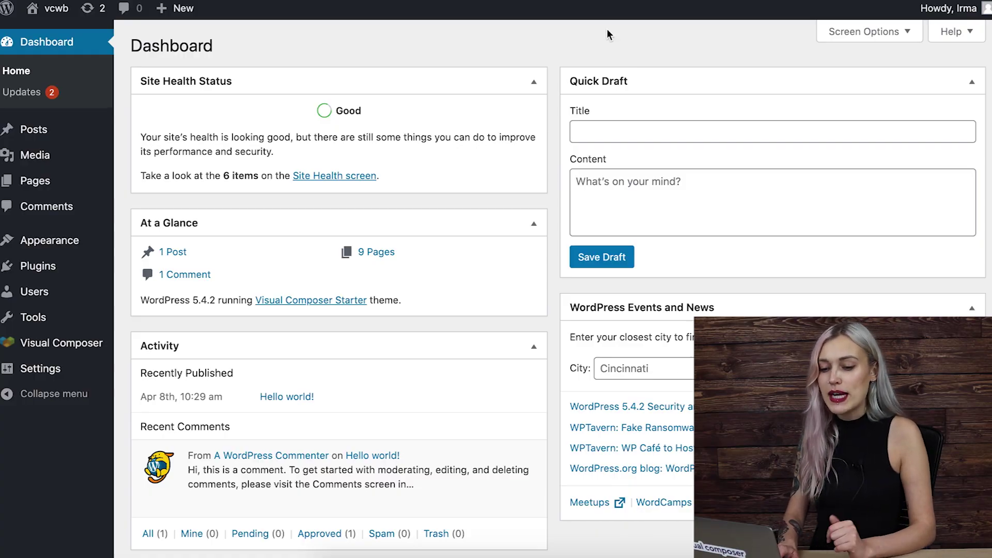
# - Open the Menu page in Visual Composer from the All Pages list
pyautogui.moveTo(49, 190)
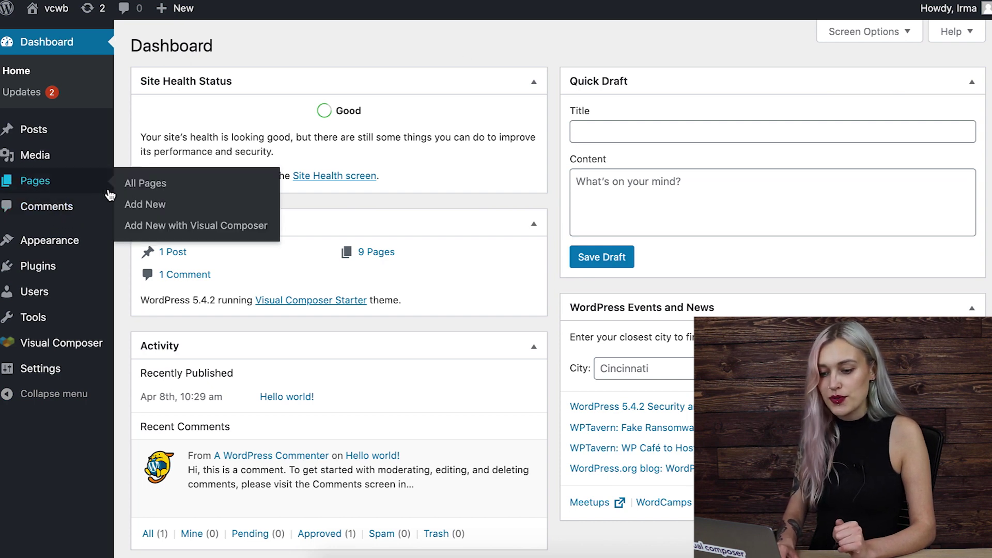
pyautogui.click(132, 193)
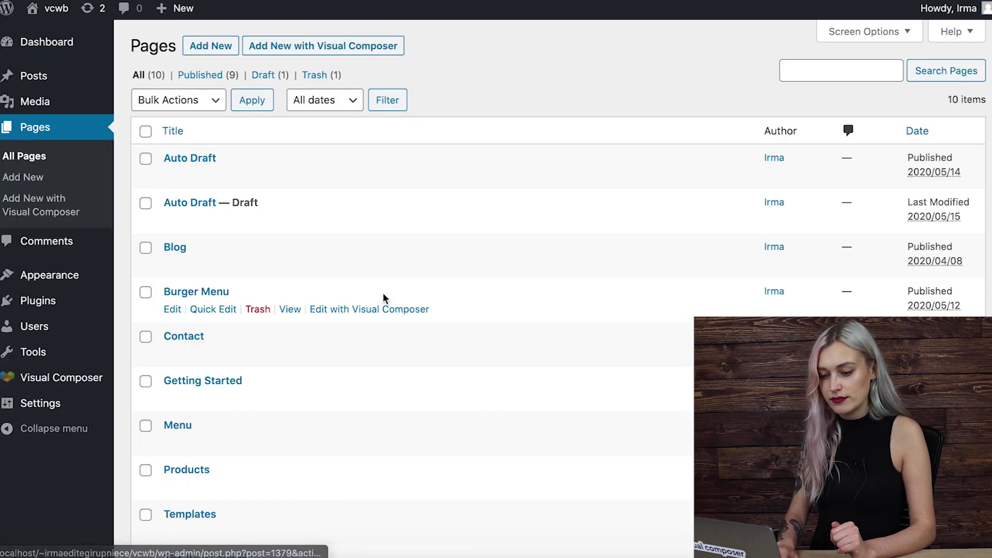
pyautogui.click(403, 448)
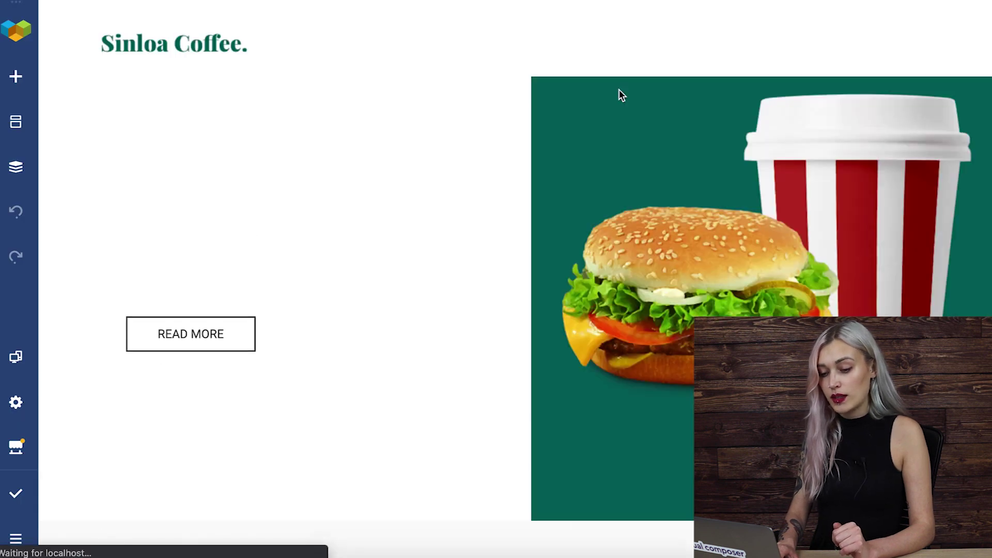
# - Find Popup Builder in the Hub's Addons catalogue, then return to the WordPress Edit Page screen
pyautogui.click(18, 450)
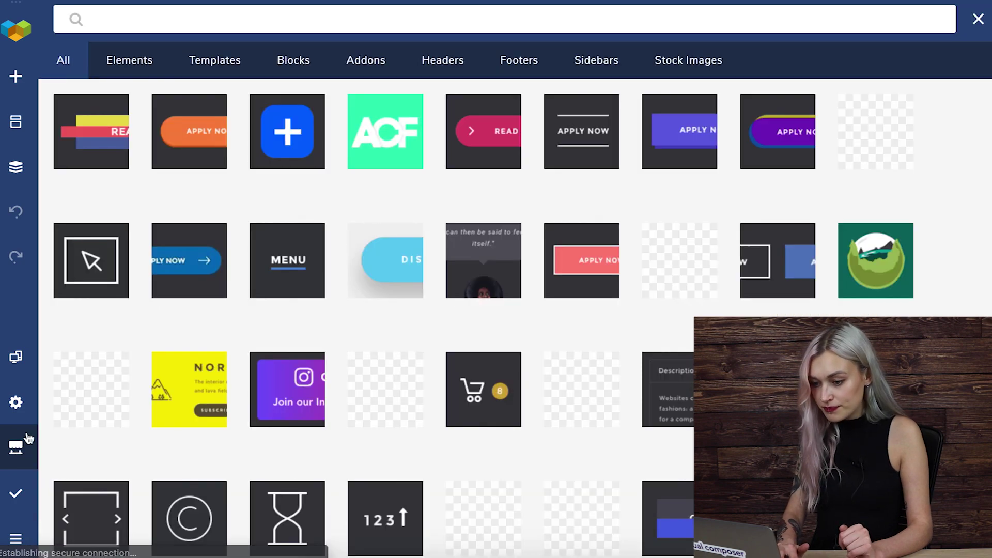
pyautogui.click(377, 57)
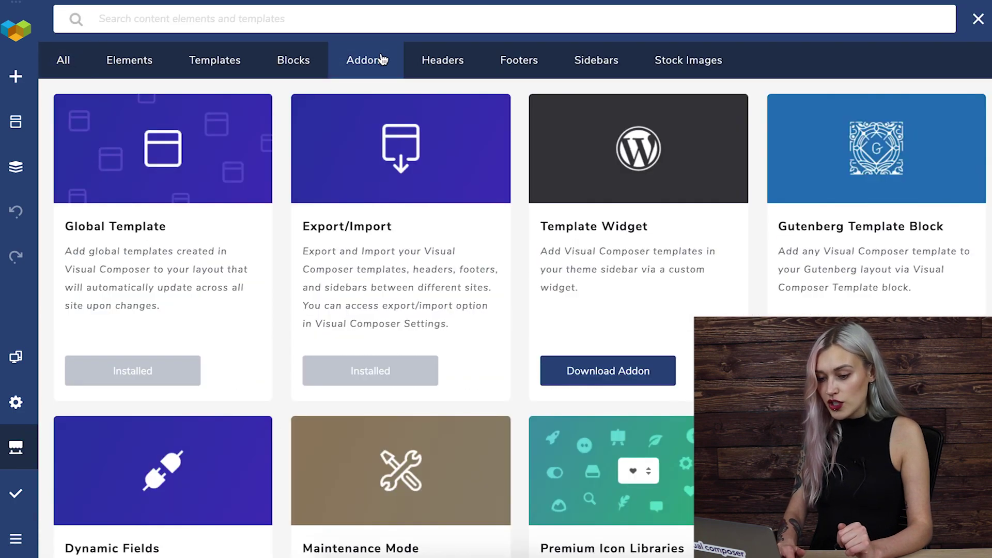
pyautogui.scroll(-10, 668, 182)
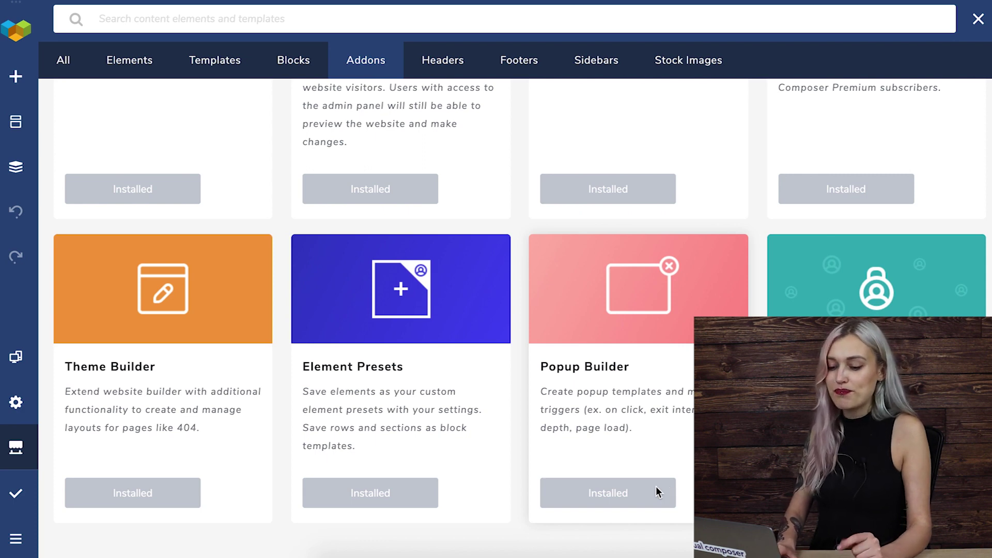
pyautogui.moveTo(29, 544)
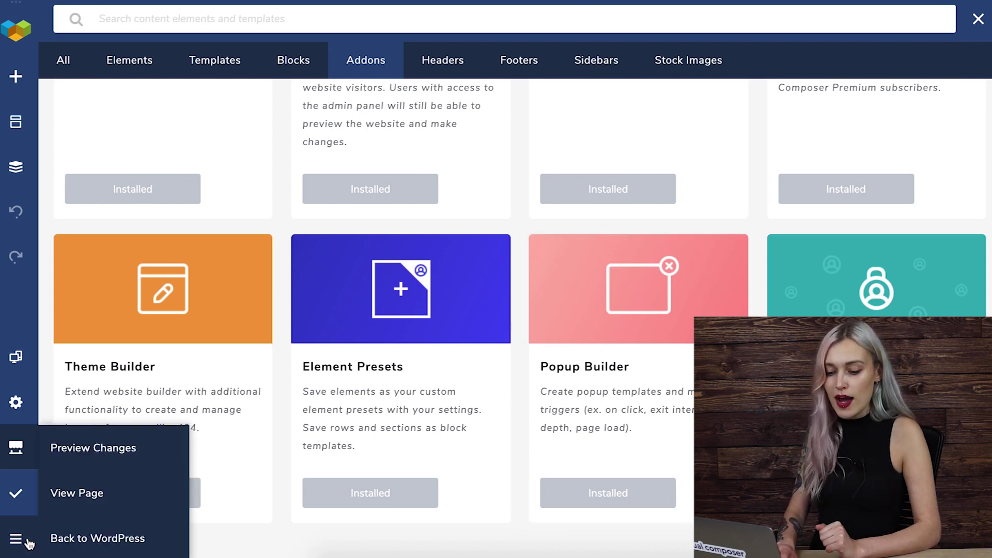
pyautogui.click(67, 543)
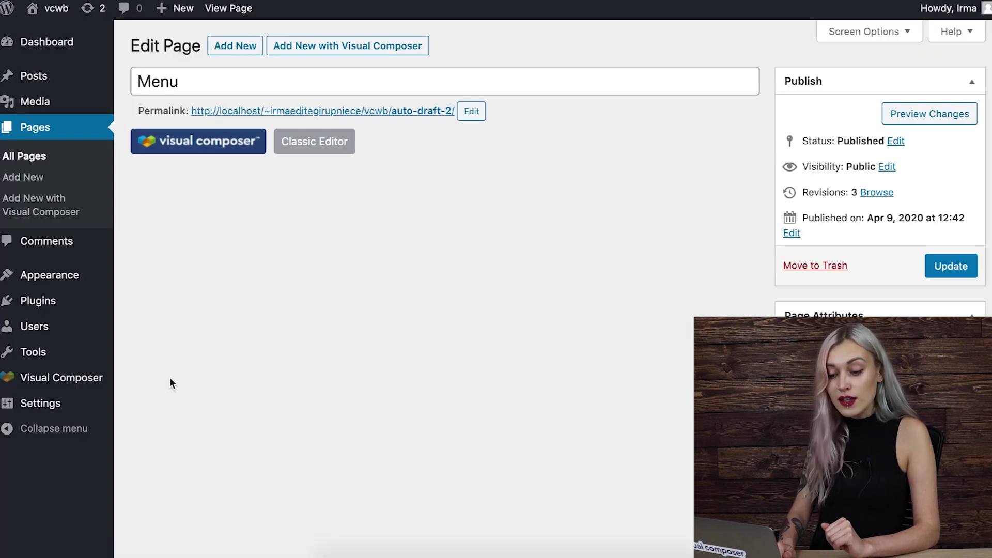
# - Create a new Popup Builder popup named 'Exit-intent popup' and start building it
pyautogui.moveTo(38, 382)
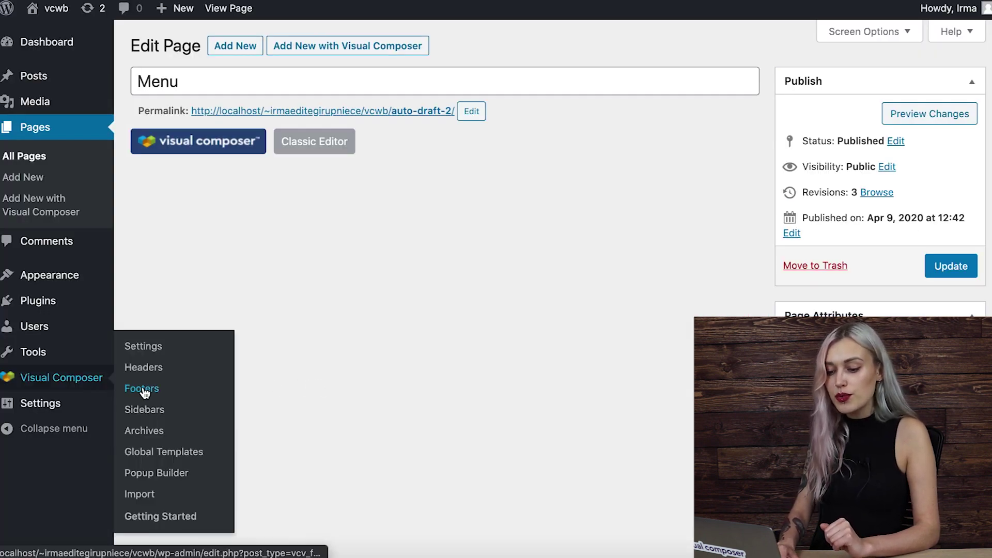
pyautogui.click(181, 477)
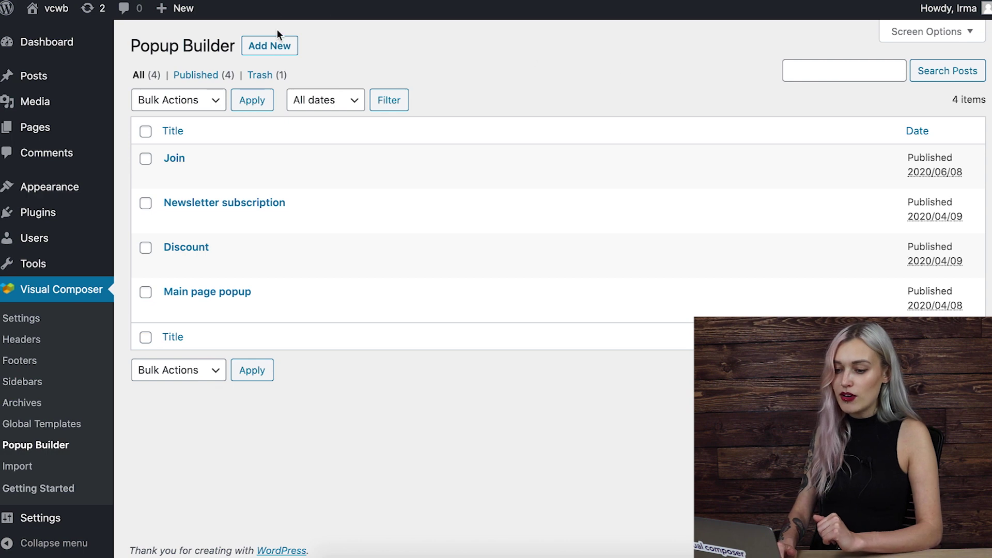
pyautogui.click(282, 46)
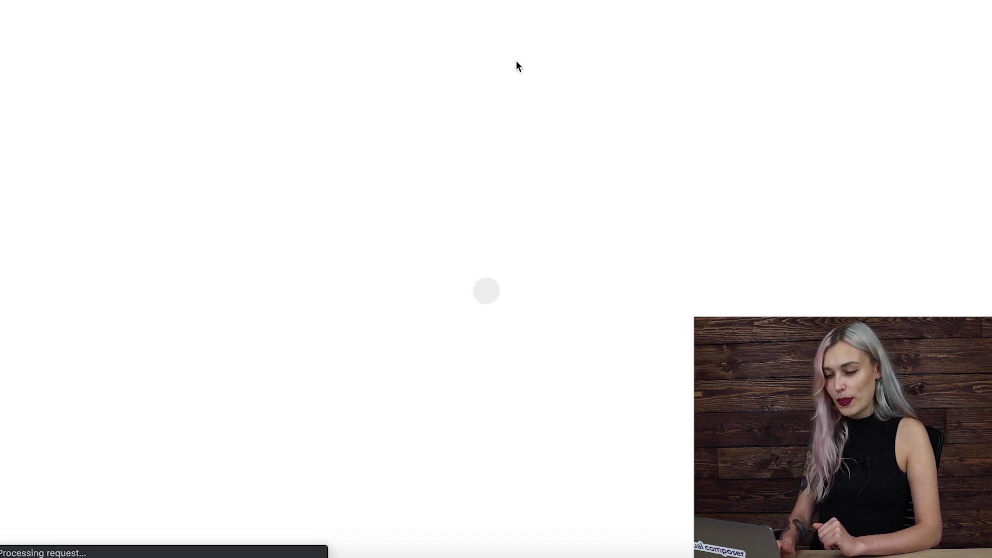
pyautogui.moveTo(450, 198); pyautogui.dragTo(362, 198)
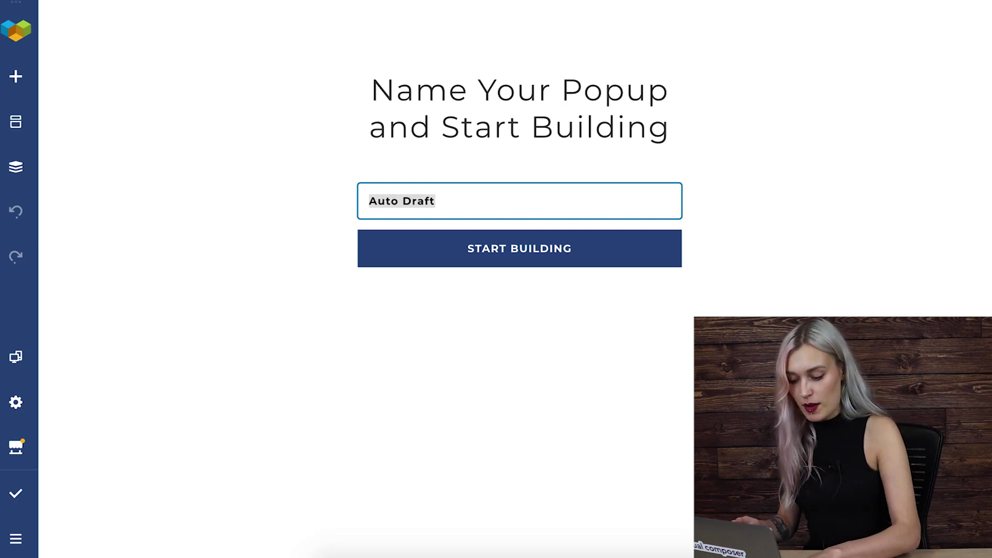
pyautogui.write('Exit-intent popup')
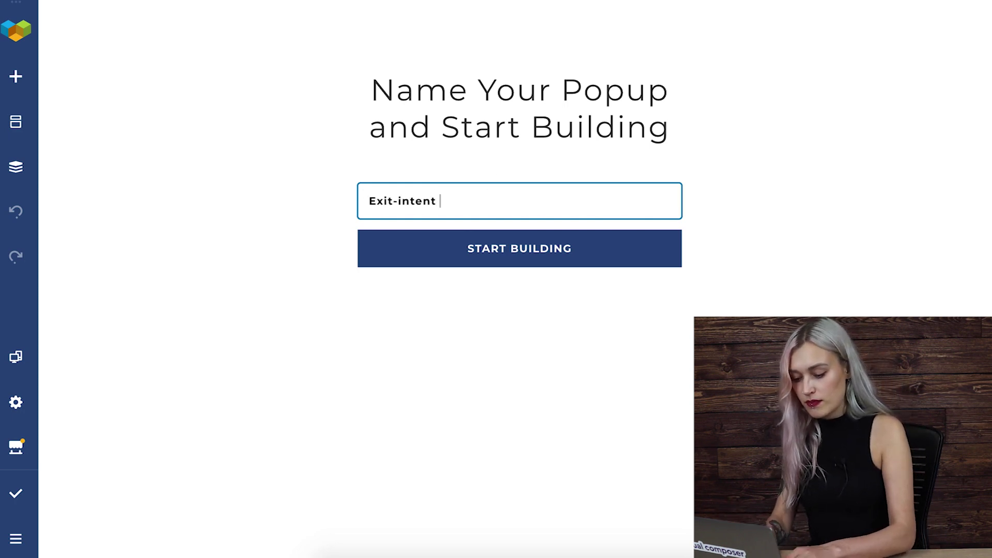
pyautogui.click(493, 260)
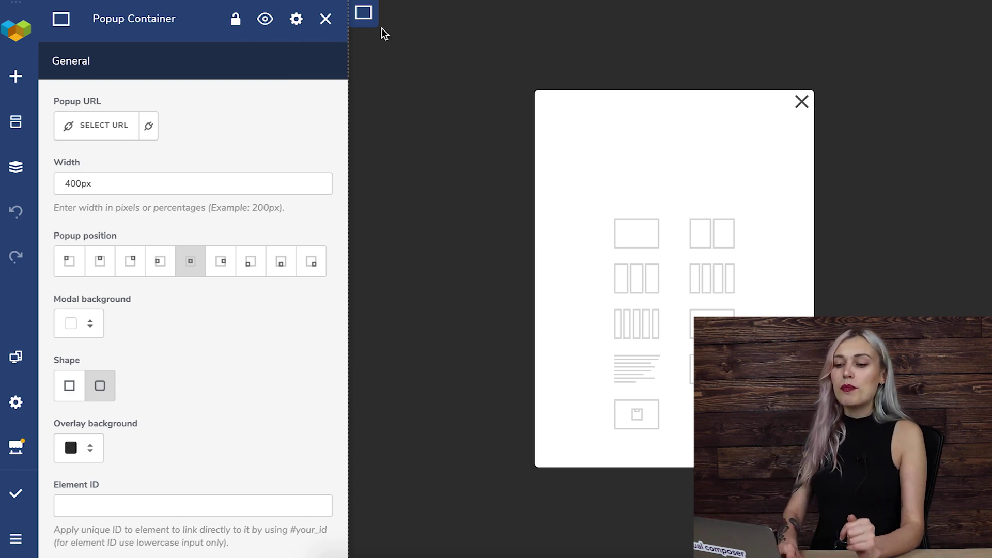
# - Change the Popup Container width from 400px to 600px
pyautogui.click(326, 19)
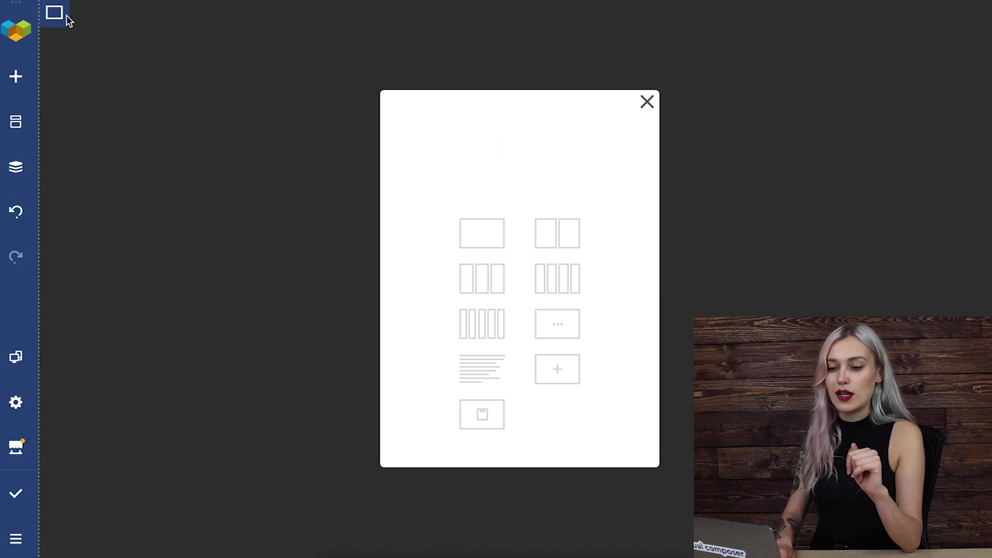
pyautogui.moveTo(63, 23)
pyautogui.click(67, 44)
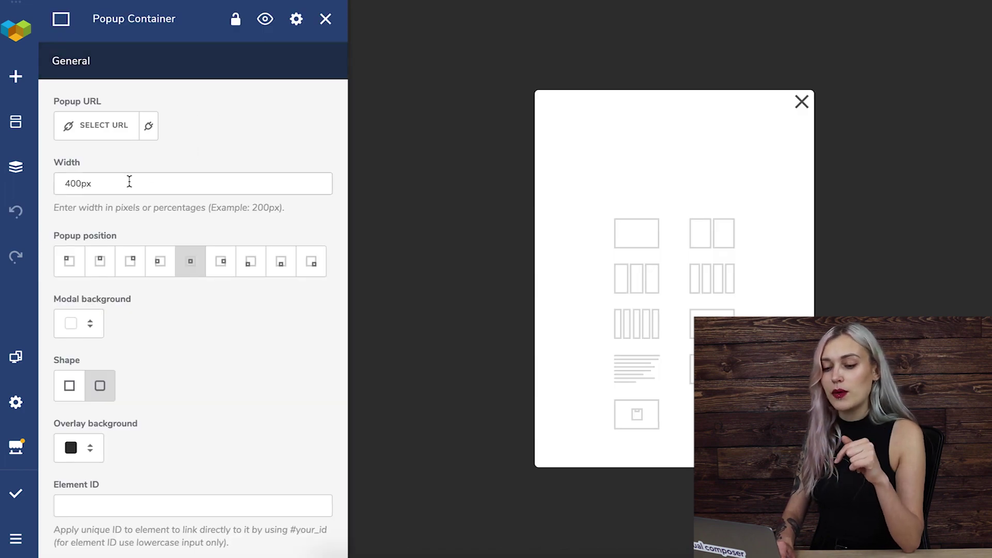
pyautogui.moveTo(129, 181); pyautogui.dragTo(54, 186)
pyautogui.write('600px')
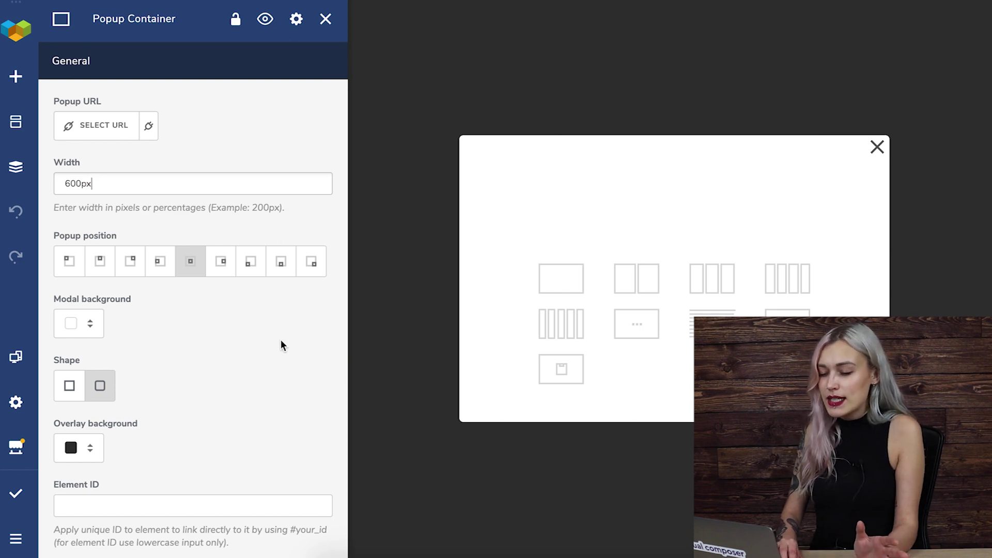
# - Set the popup background color to the blue preset in Design Options
pyautogui.scroll(-8, 281, 344)
pyautogui.scroll(-4, 281, 343)
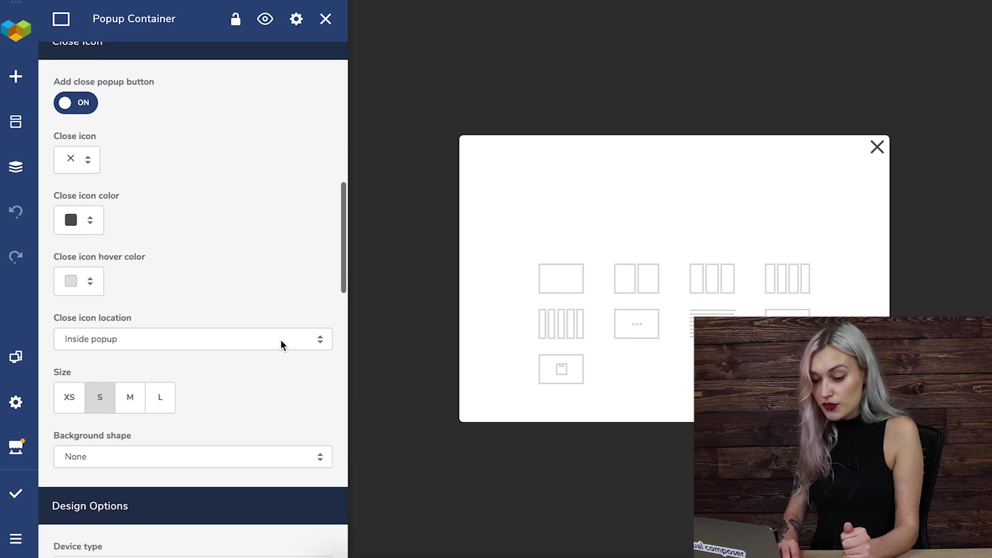
pyautogui.scroll(-7, 281, 341)
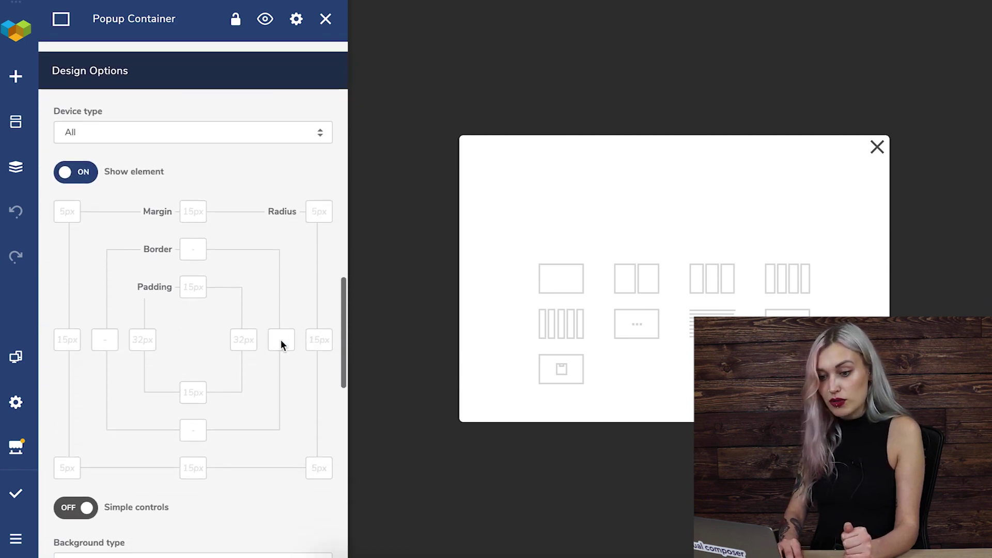
pyautogui.scroll(-10, 281, 341)
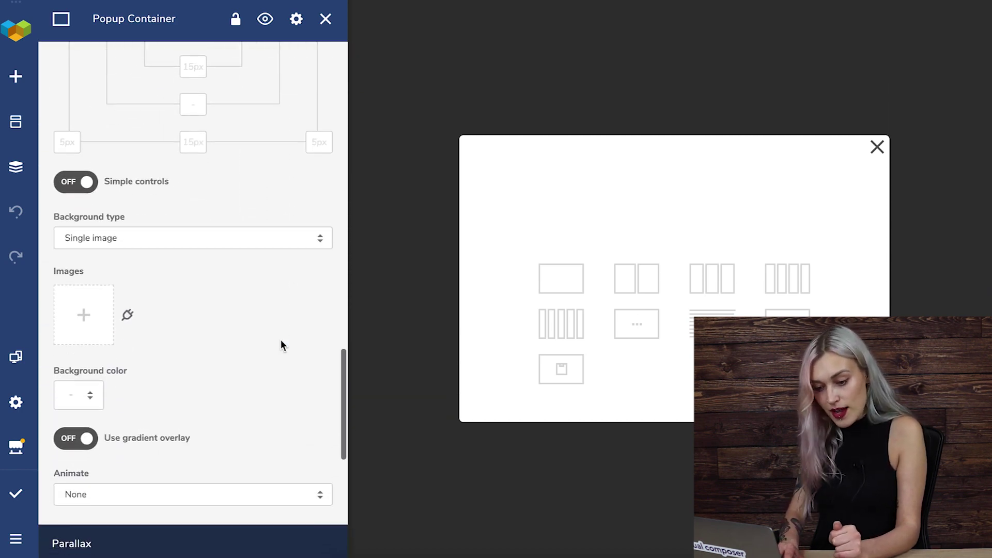
pyautogui.click(75, 394)
pyautogui.scroll(-3, 267, 339)
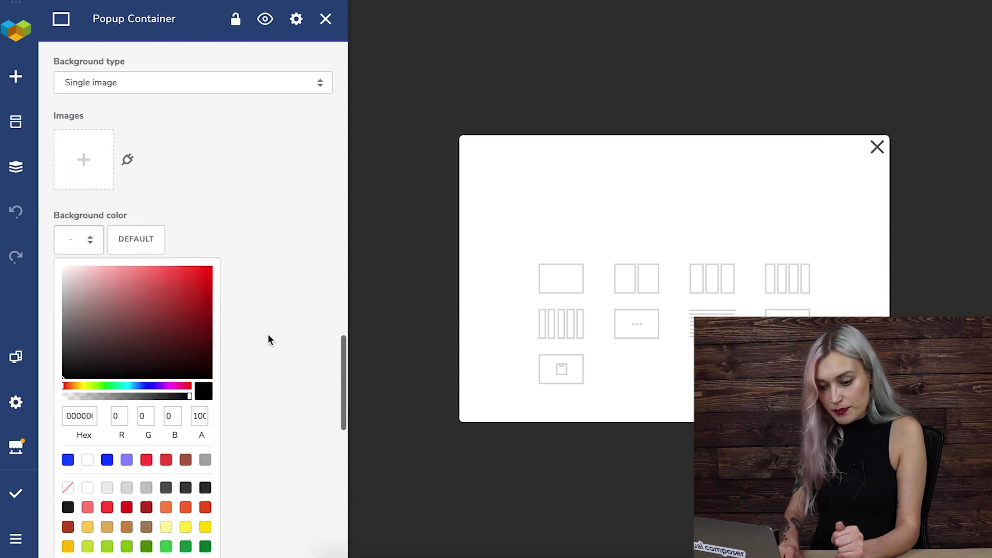
pyautogui.click(107, 460)
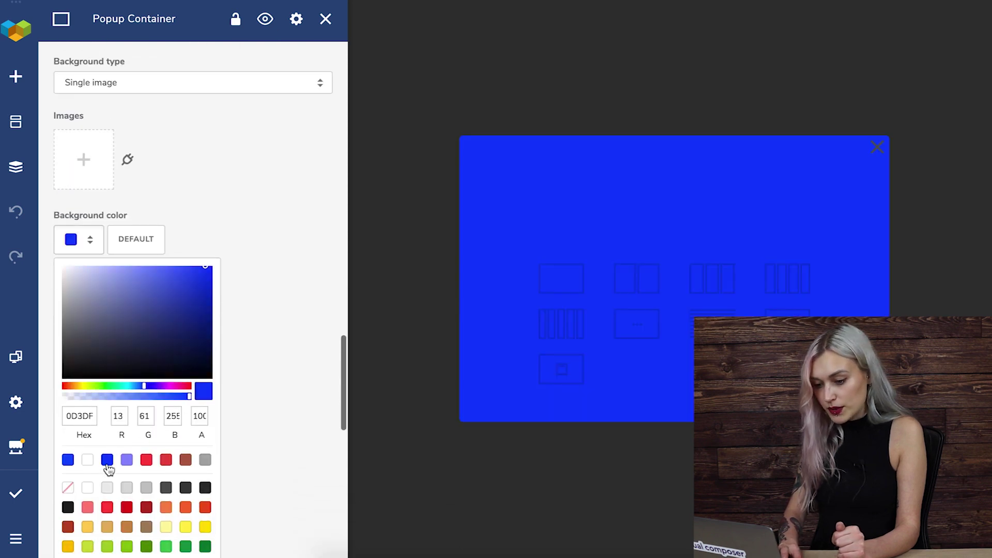
pyautogui.click(299, 309)
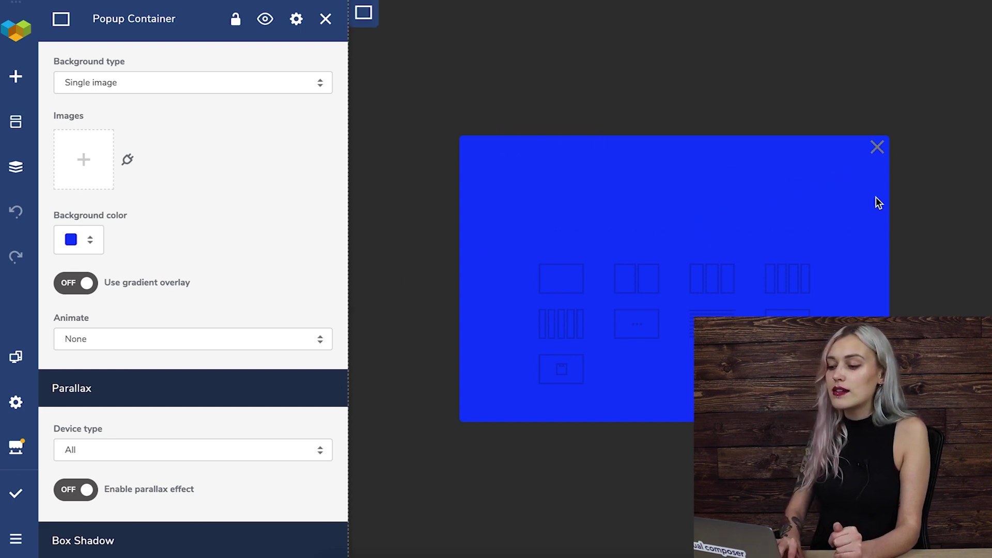
# - Make the popup's close icon white (FFFFFF)
pyautogui.scroll(3, 155, 195)
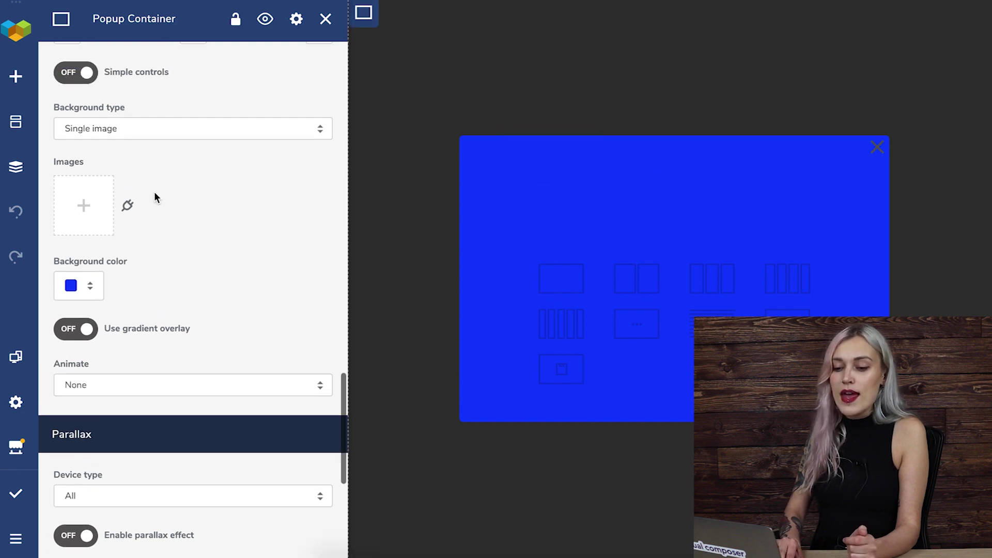
pyautogui.scroll(7, 155, 192)
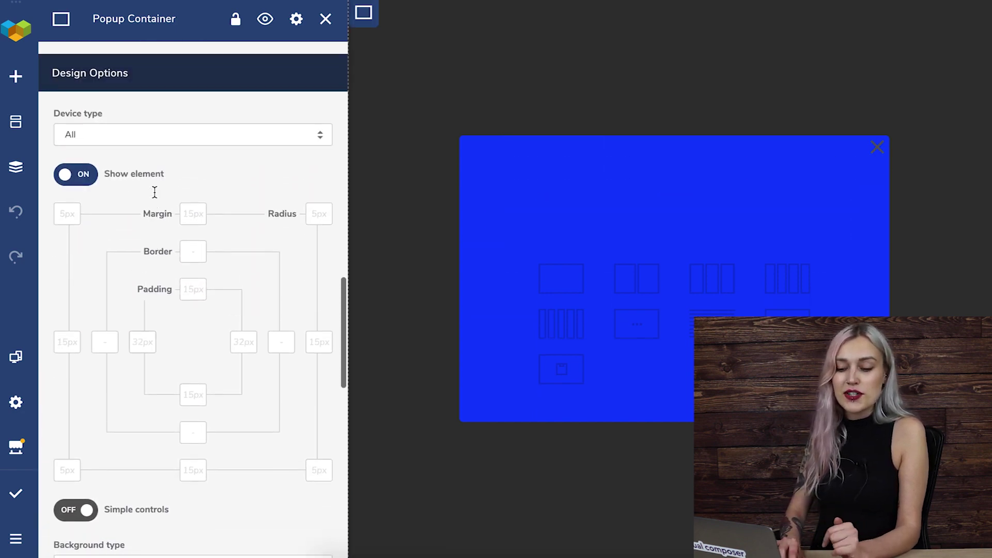
pyautogui.scroll(4, 155, 197)
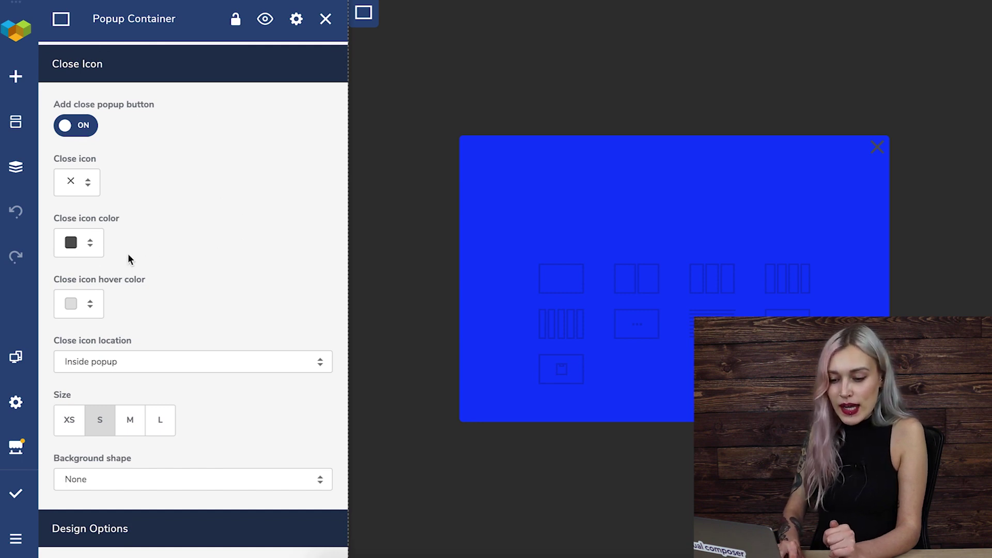
pyautogui.click(71, 242)
pyautogui.moveTo(76, 331); pyautogui.dragTo(61, 258)
pyautogui.click(281, 200)
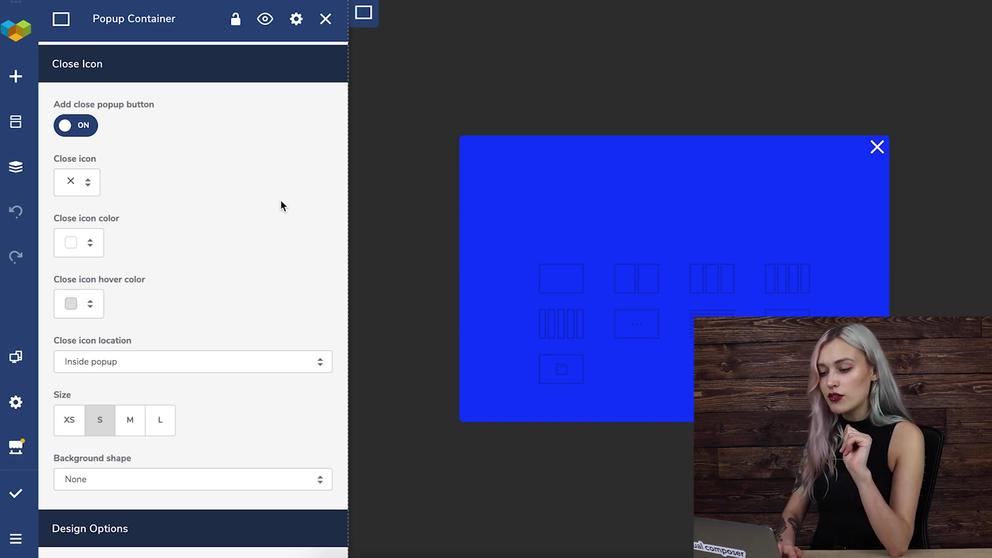
pyautogui.click(326, 19)
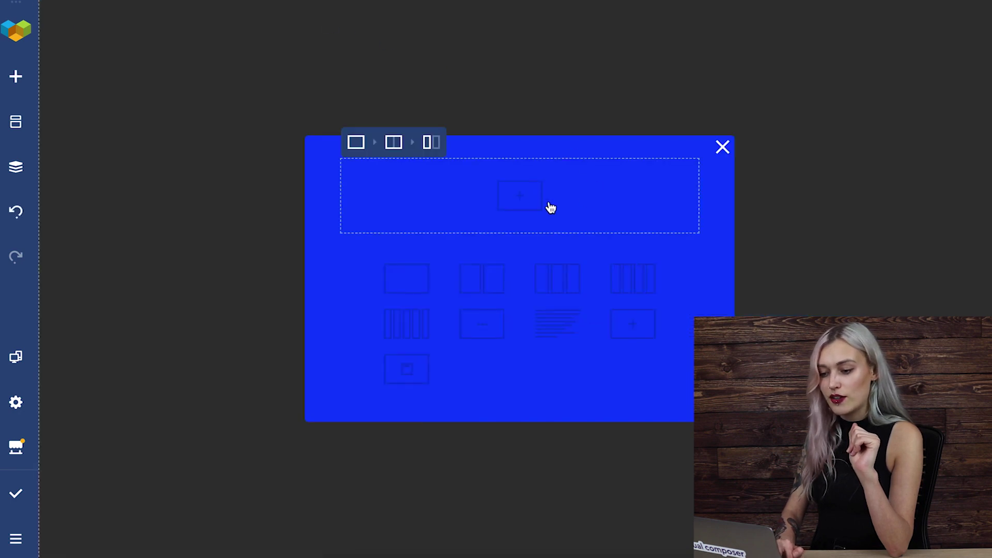
# - Add a Text Block and replace its sample text with the 'DON'T GO JUST YET' heading and 20% discount paragraph
pyautogui.click(528, 203)
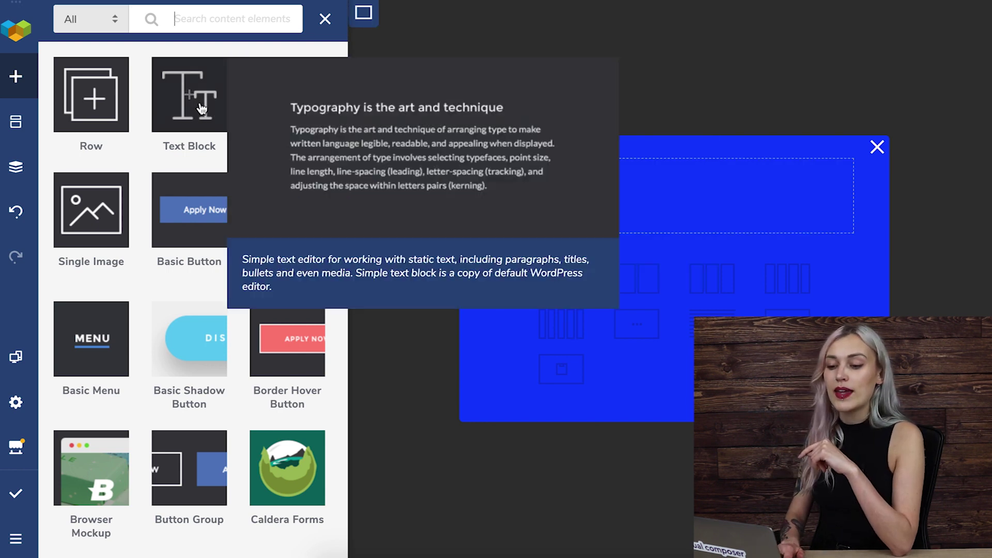
pyautogui.click(196, 98)
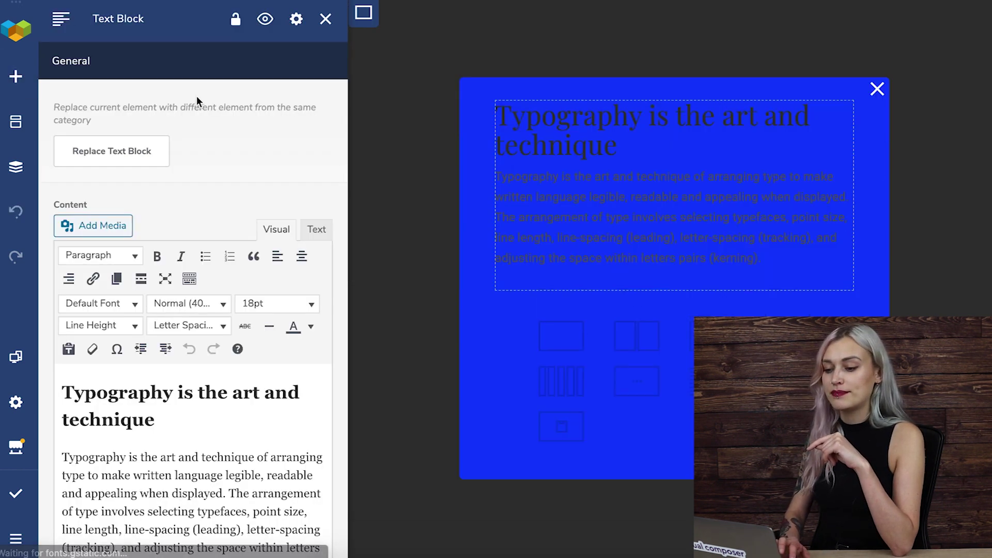
pyautogui.scroll(-2, 290, 147)
pyautogui.scroll(-3, 290, 146)
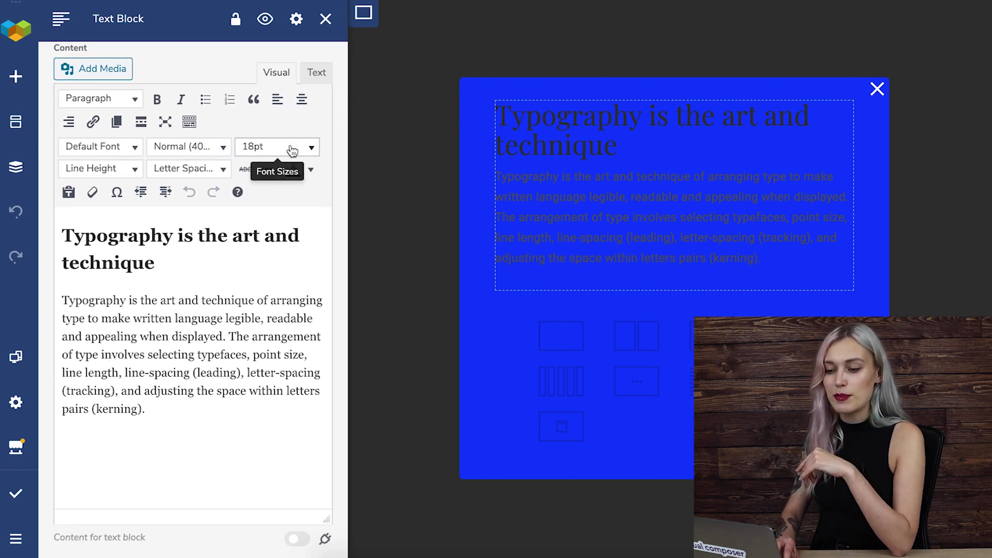
pyautogui.click(158, 262)
pyautogui.moveTo(145, 409); pyautogui.dragTo(62, 243)
pyautogui.write("DON'T GO JUST YET Join our neighborhood with a special 20% discount. Your new friends await you!")
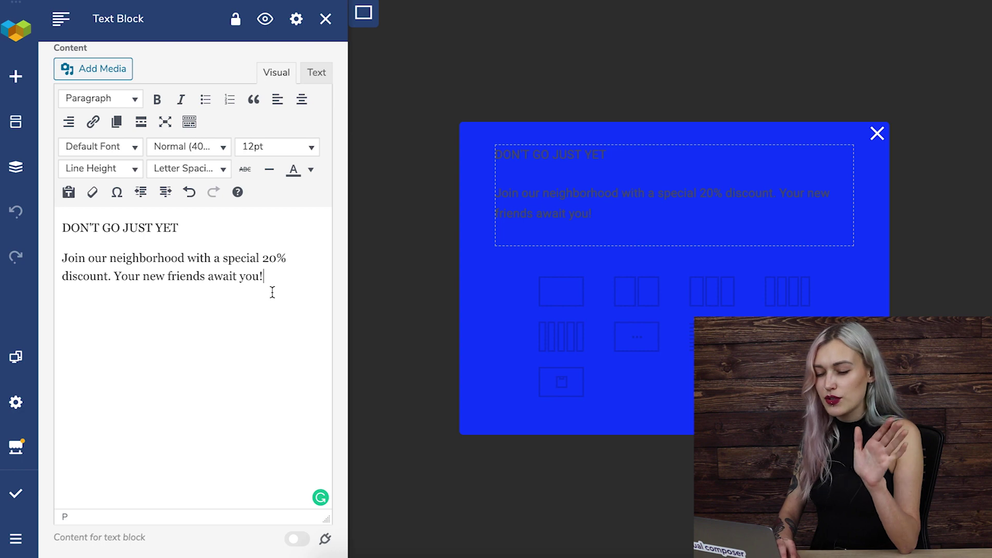
pyautogui.moveTo(279, 281); pyautogui.dragTo(66, 212)
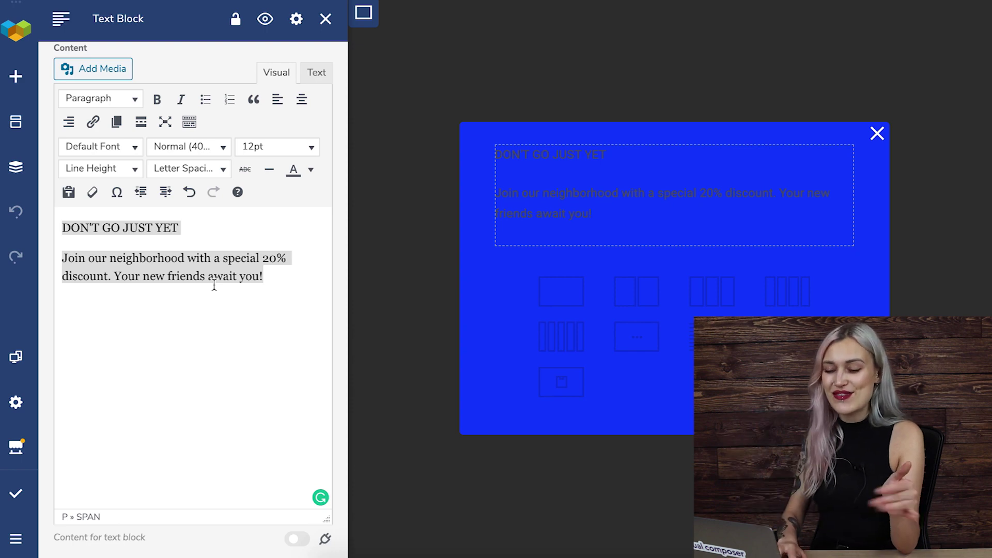
# - Make all the popup text white and set its font to Montserrat
pyautogui.click(310, 170)
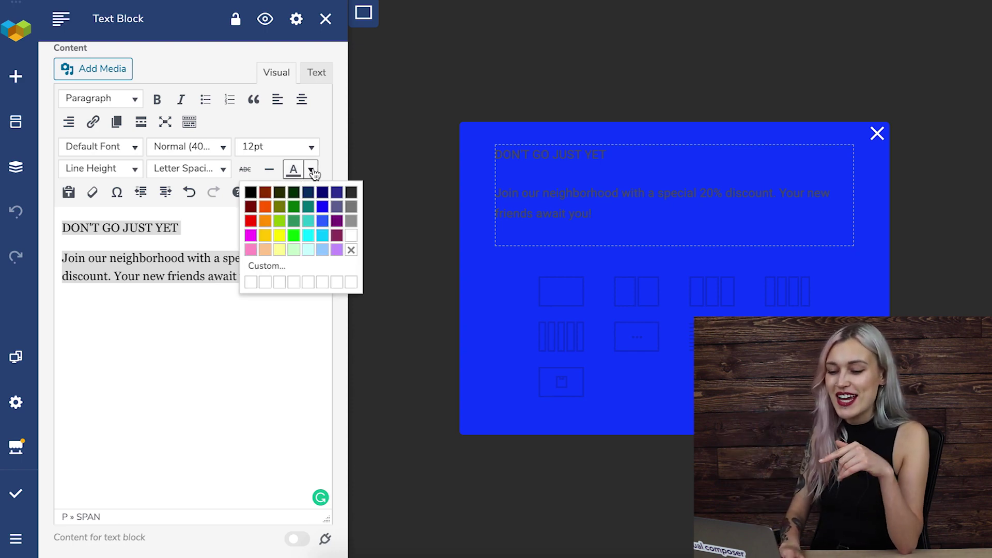
pyautogui.click(347, 228)
pyautogui.click(314, 227)
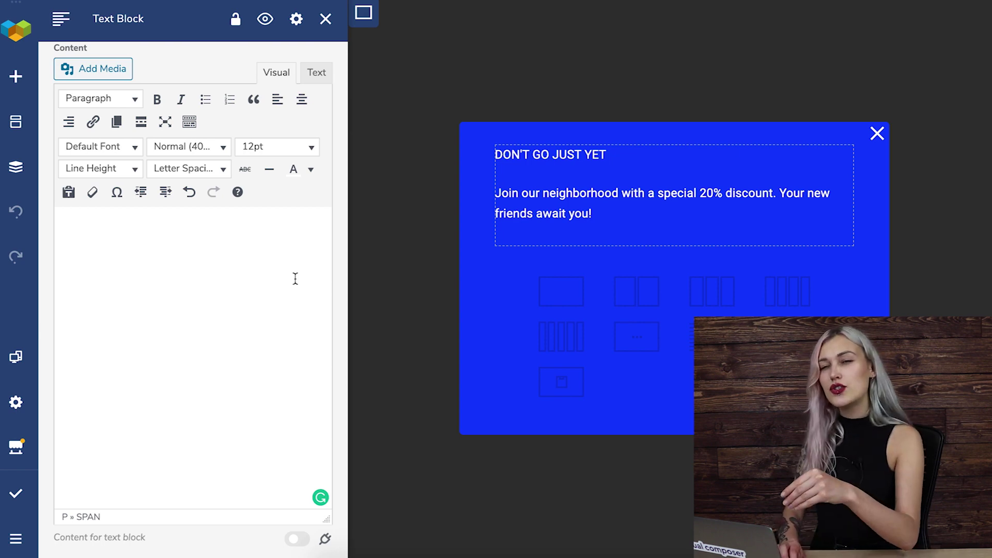
pyautogui.click(302, 541)
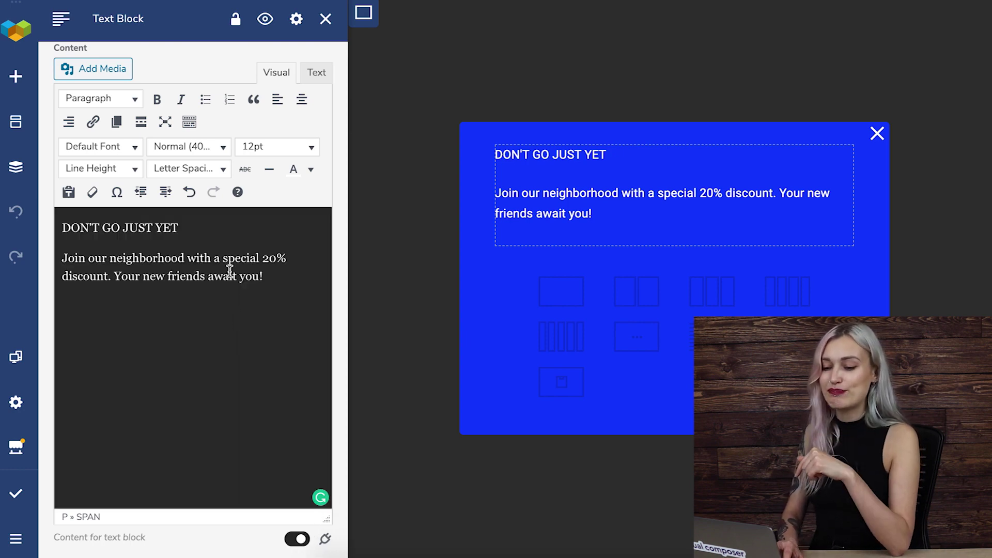
pyautogui.moveTo(266, 274); pyautogui.dragTo(73, 219)
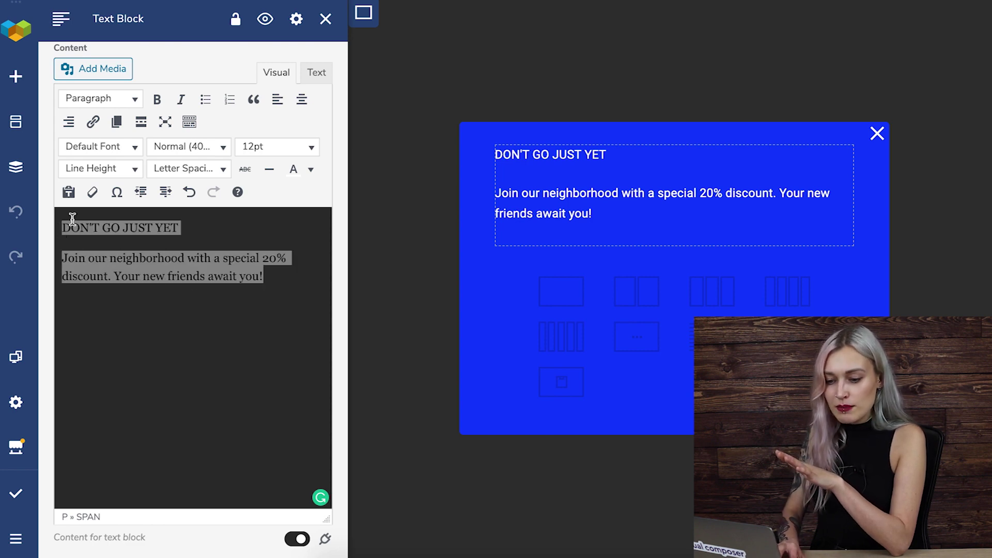
pyautogui.click(136, 149)
pyautogui.write('mo')
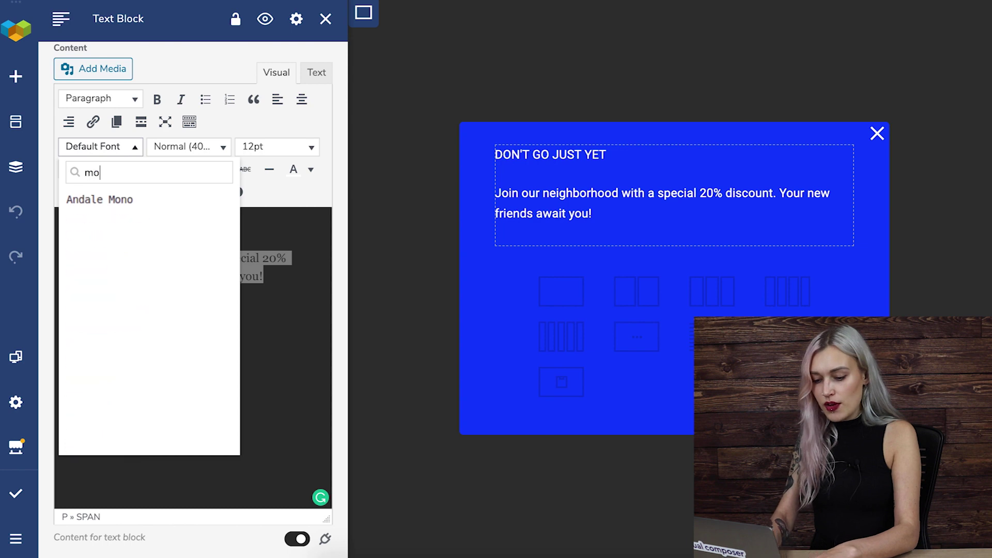
pyautogui.write('nts')
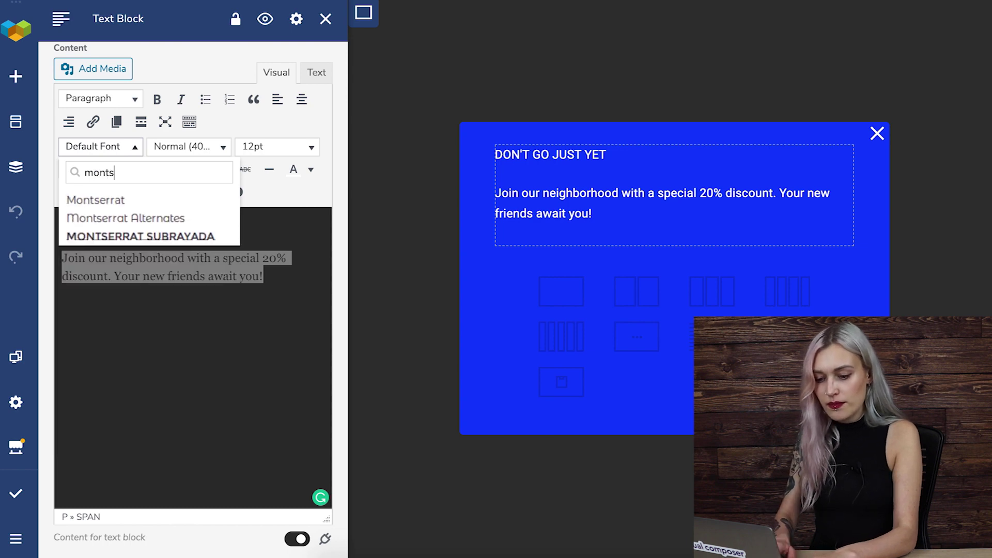
pyautogui.click(145, 201)
pyautogui.scroll(2, 245, 394)
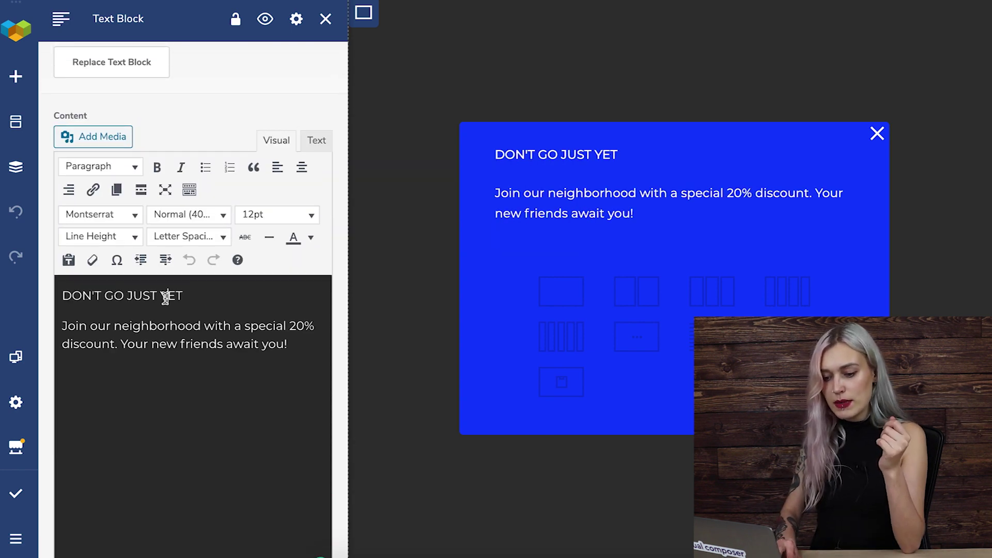
# - Format the 'DON'T GO JUST YET' line as a Bold (700) Heading 2
pyautogui.moveTo(186, 296); pyautogui.dragTo(62, 297)
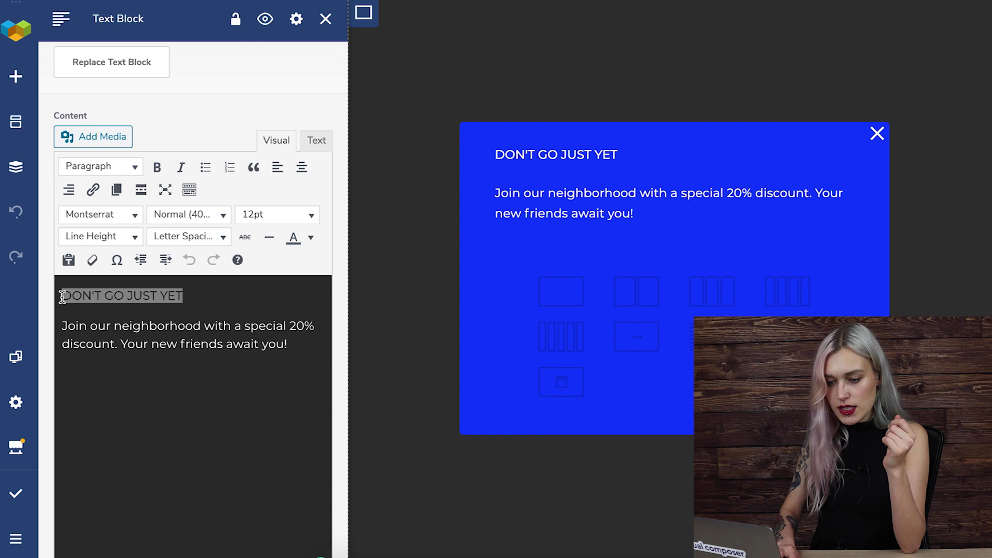
pyautogui.click(136, 166)
pyautogui.click(138, 260)
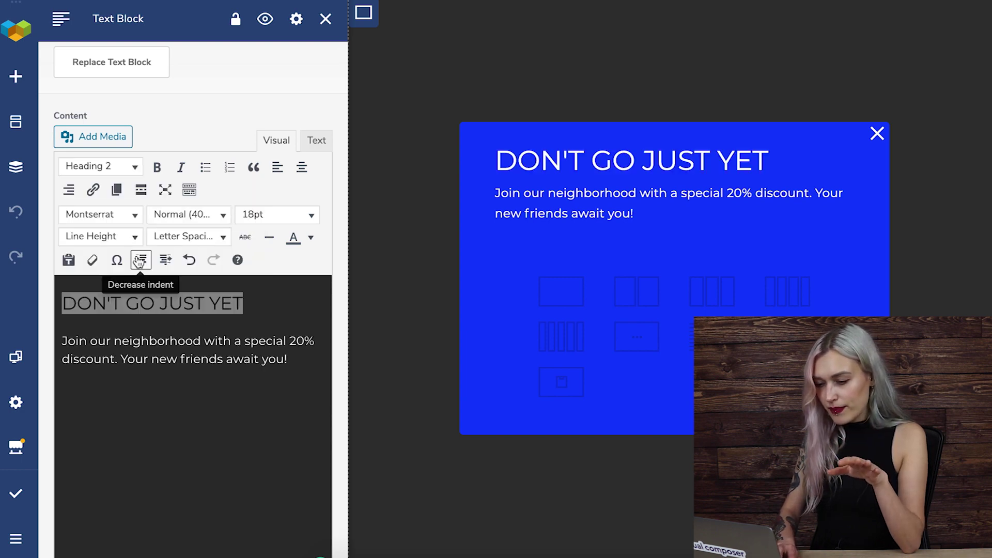
pyautogui.click(326, 20)
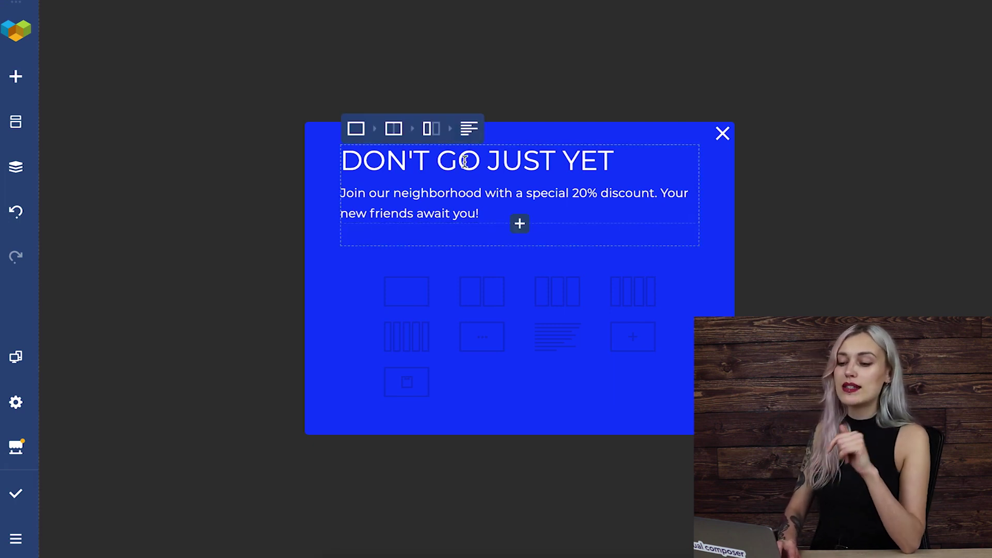
pyautogui.click(561, 162)
pyautogui.moveTo(617, 160); pyautogui.dragTo(341, 160)
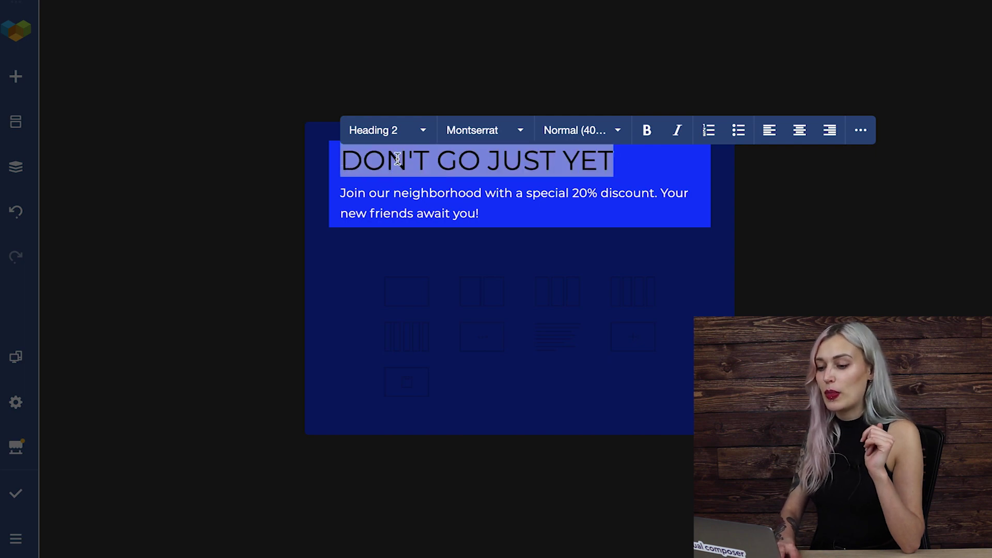
pyautogui.click(617, 130)
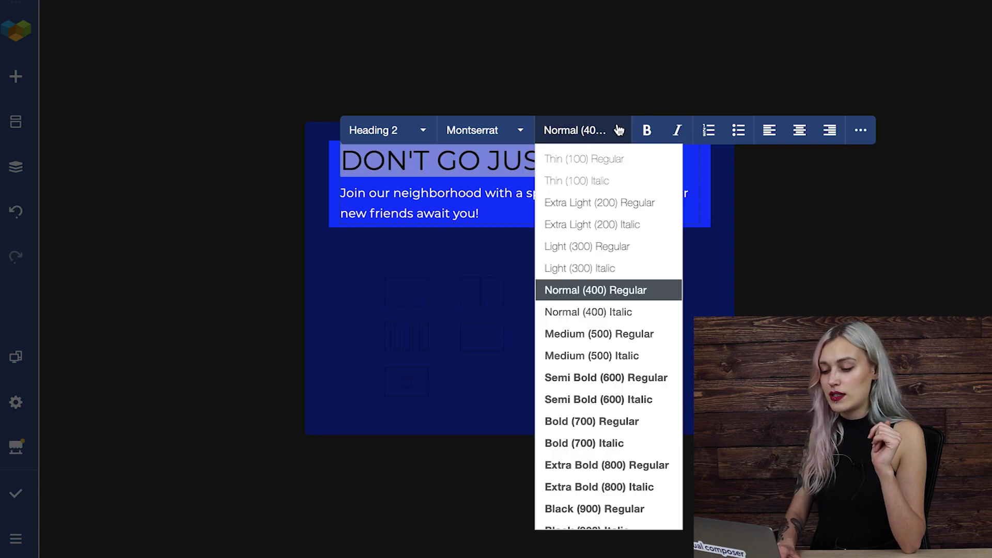
pyautogui.click(592, 421)
pyautogui.click(589, 206)
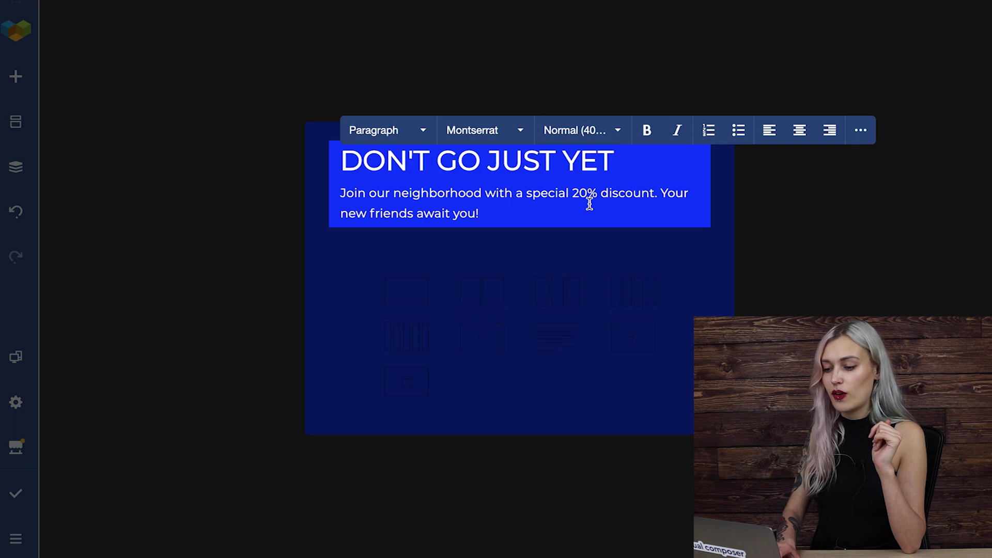
pyautogui.click(278, 275)
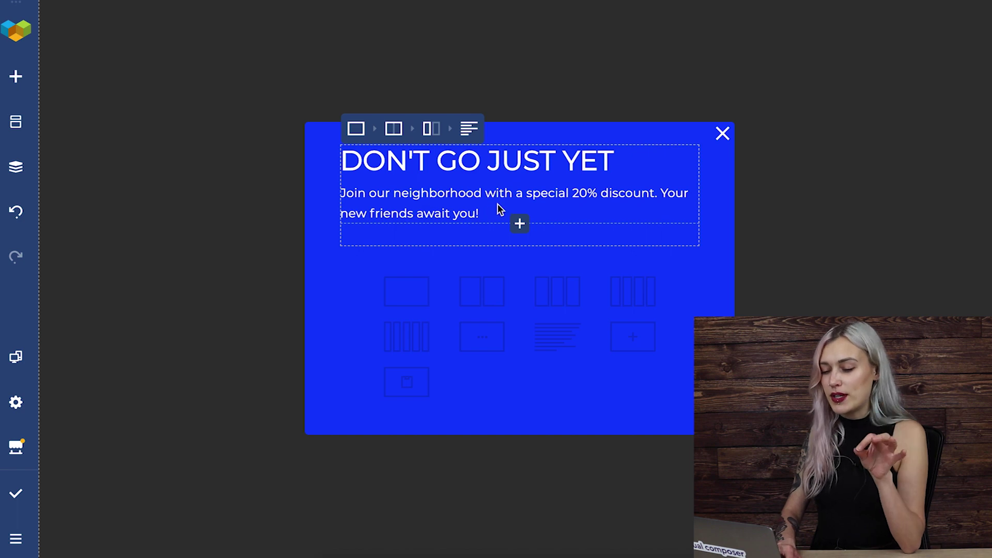
# - Add a Basic Button with a white background and blue label color
pyautogui.click(520, 224)
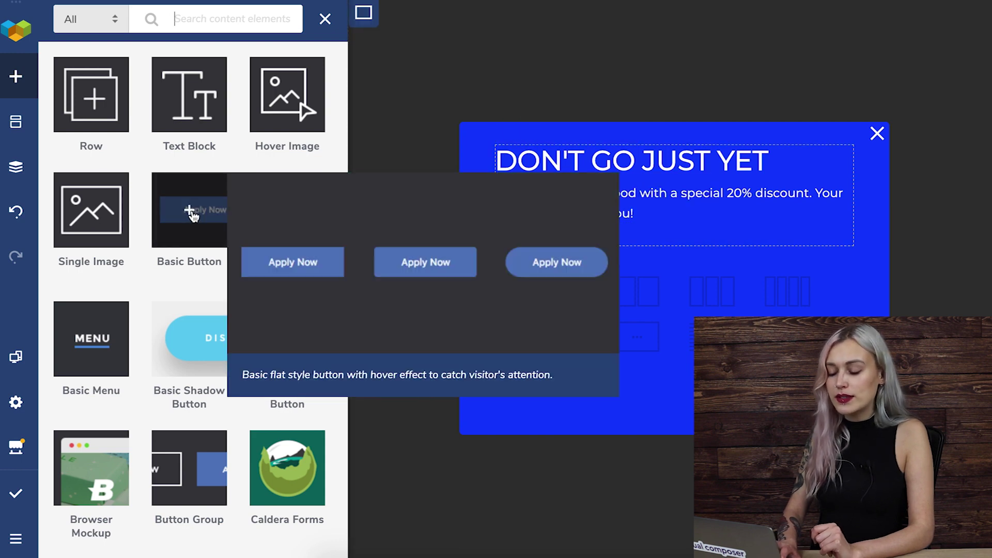
pyautogui.click(195, 215)
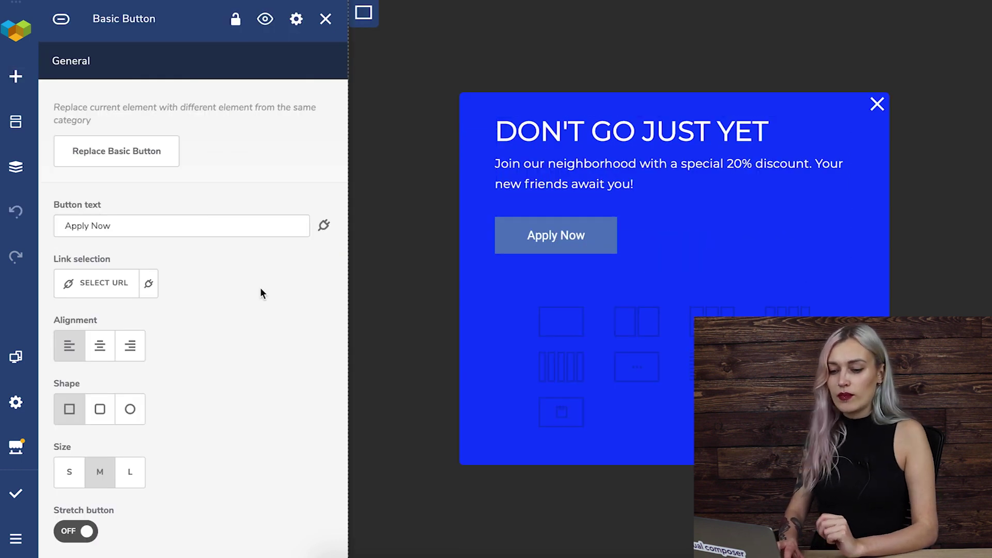
pyautogui.scroll(-6, 259, 289)
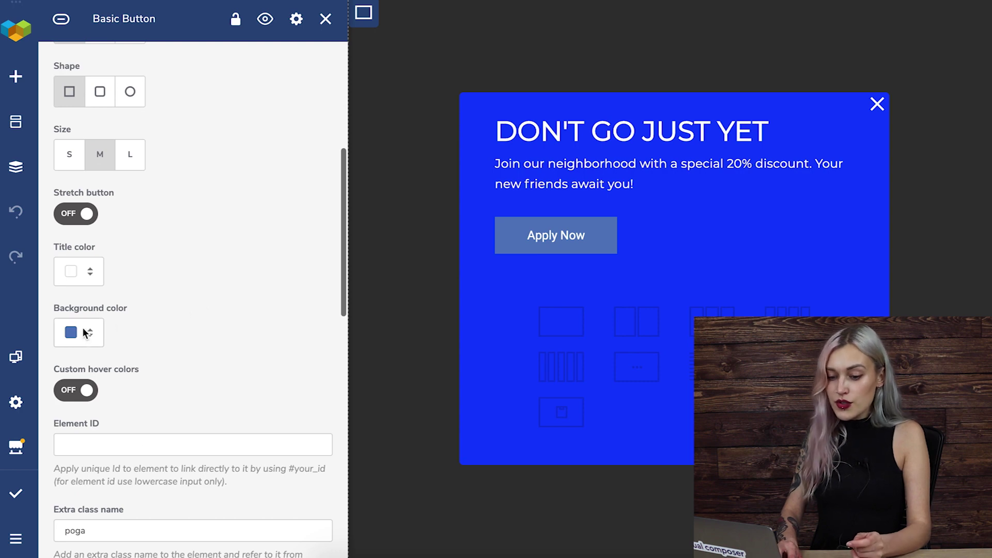
pyautogui.click(72, 333)
pyautogui.moveTo(76, 398); pyautogui.dragTo(50, 349)
pyautogui.click(50, 350)
pyautogui.scroll(-4, 233, 308)
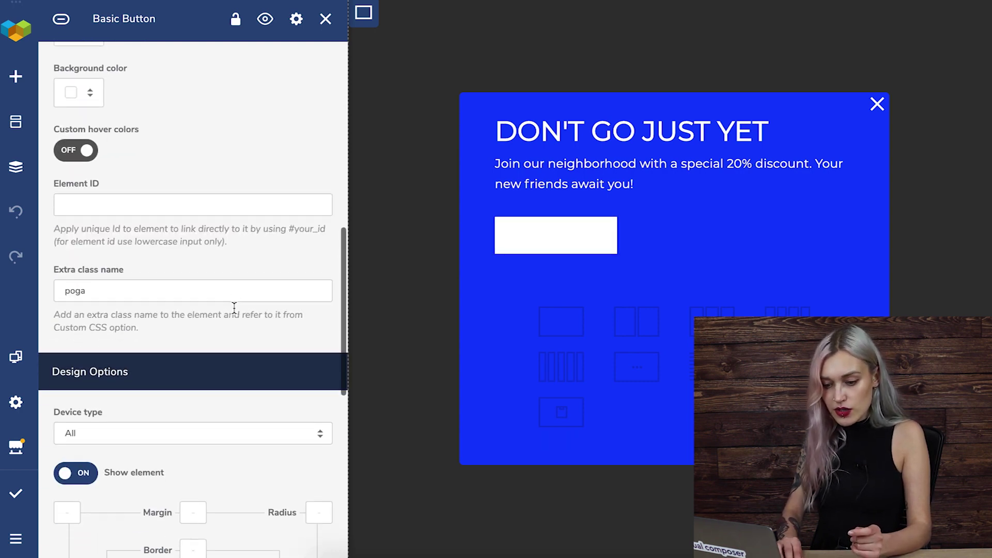
pyautogui.scroll(5, 233, 308)
pyautogui.click(73, 288)
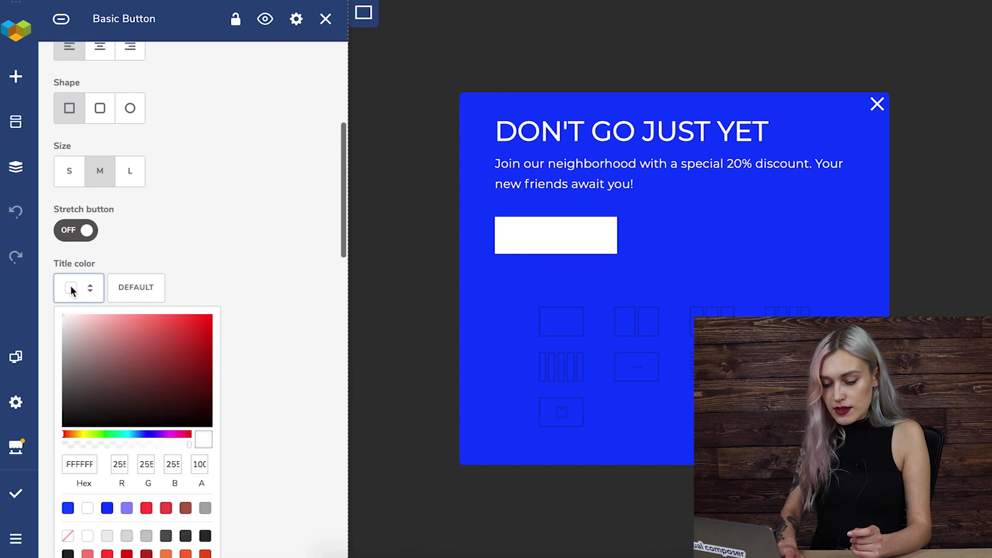
pyautogui.click(68, 508)
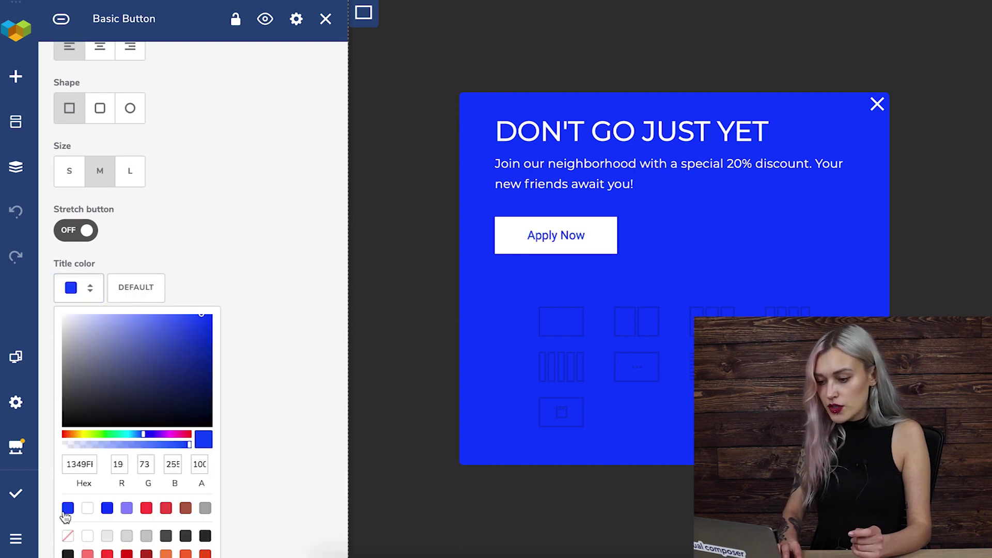
pyautogui.click(248, 205)
# - Change the button text from 'Apply Now' to 'Join the Family'
pyautogui.scroll(5, 247, 205)
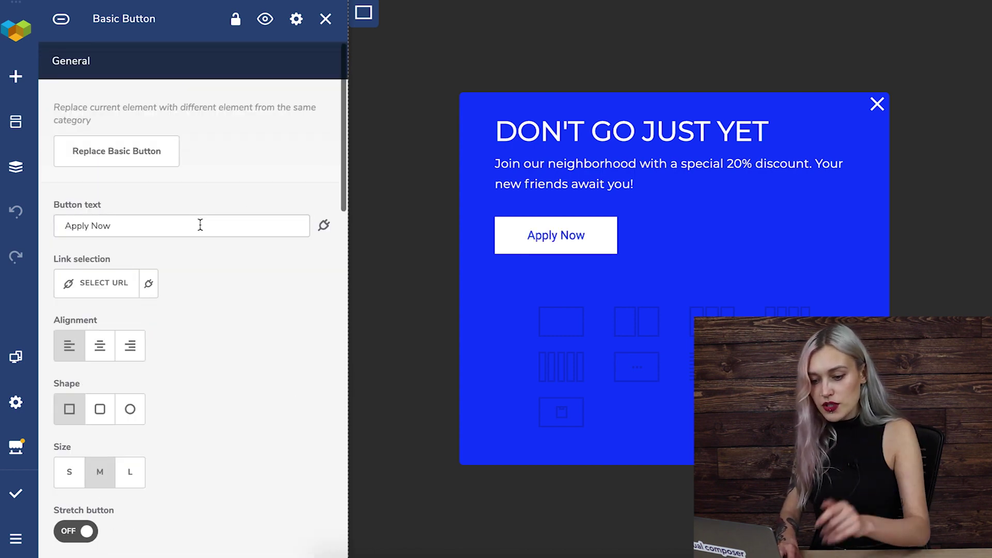
pyautogui.moveTo(200, 224); pyautogui.dragTo(42, 224)
pyautogui.write('Join')
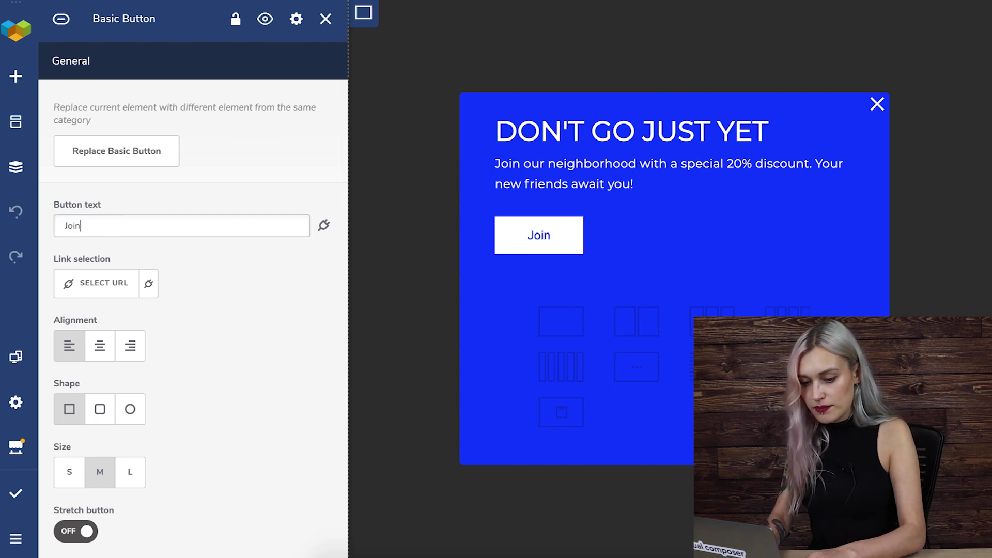
pyautogui.write(' the famil')
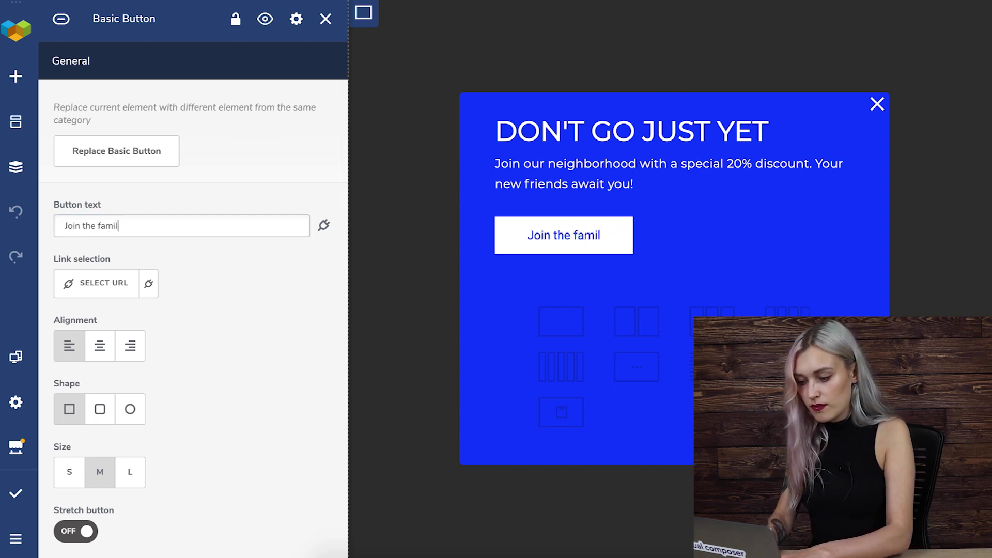
pyautogui.press('BackSpace')
pyautogui.press('BackSpace')
pyautogui.press('BackSpace')
pyautogui.press('BackSpace')
pyautogui.press('BackSpace')
pyautogui.write('Family')
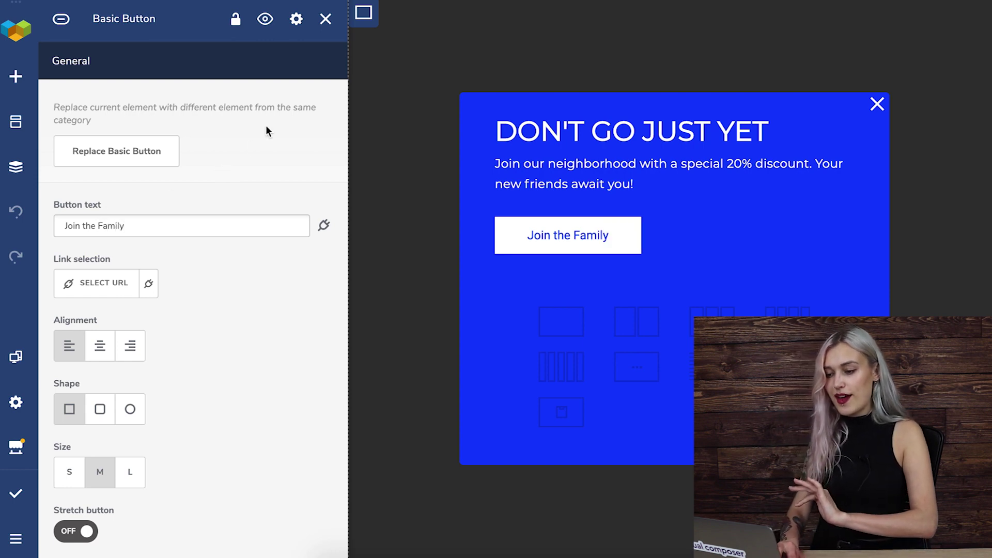
pyautogui.click(326, 18)
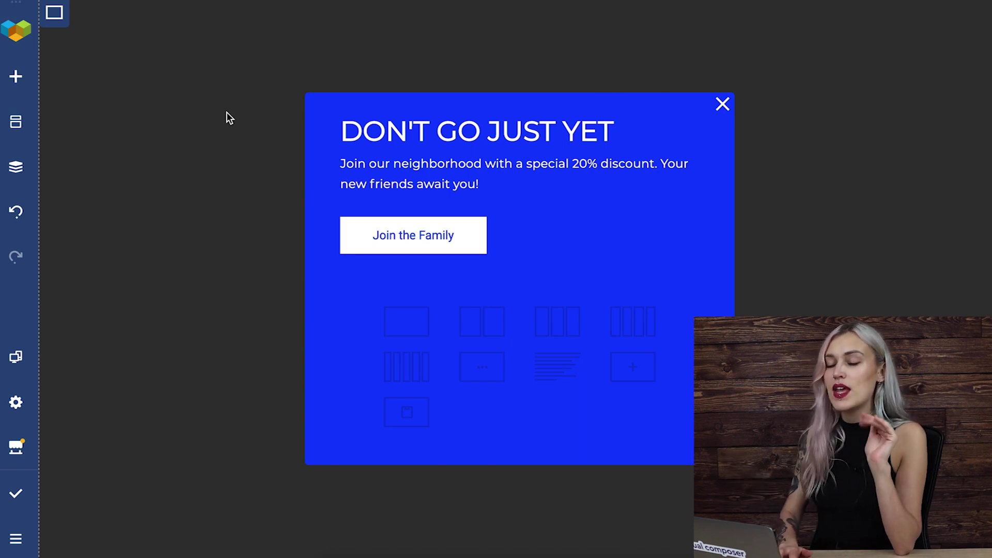
# - Switch the popup row's layout to the two equal-column preset
pyautogui.moveTo(362, 144)
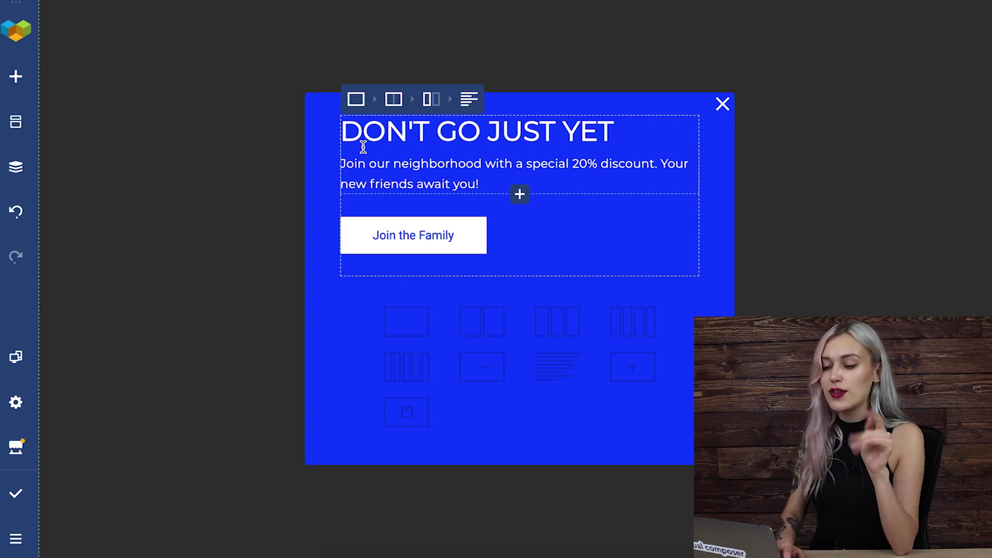
pyautogui.moveTo(394, 101)
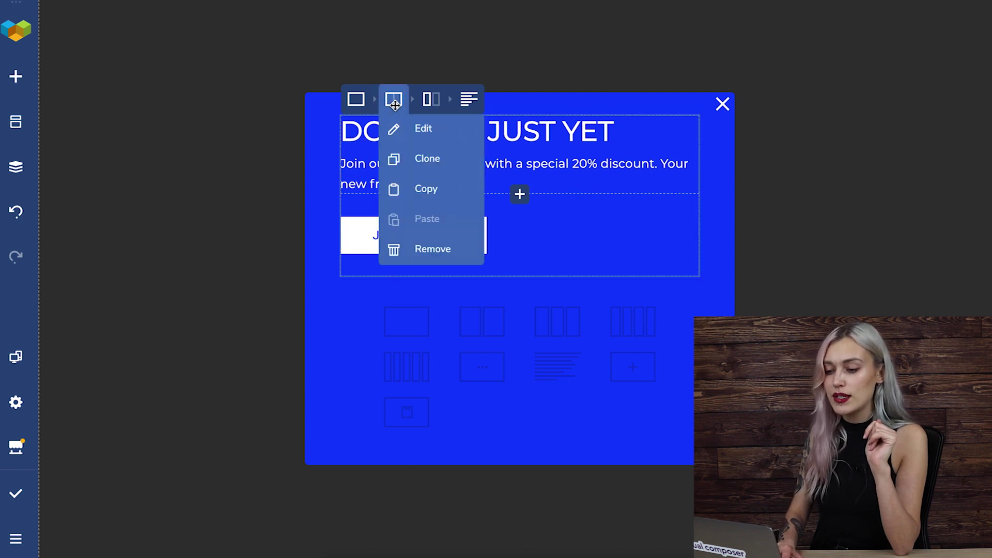
pyautogui.click(409, 132)
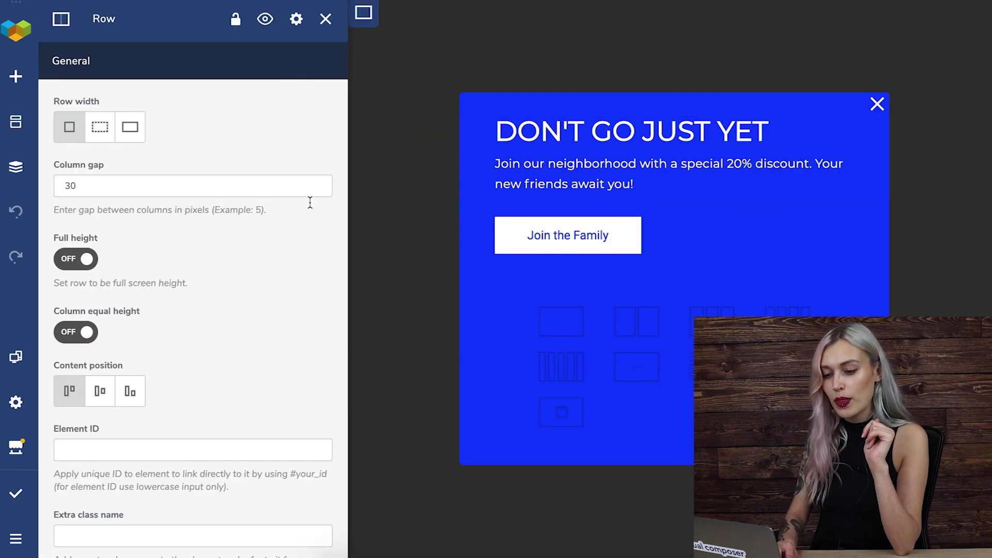
pyautogui.scroll(-5, 306, 225)
pyautogui.scroll(-6, 306, 225)
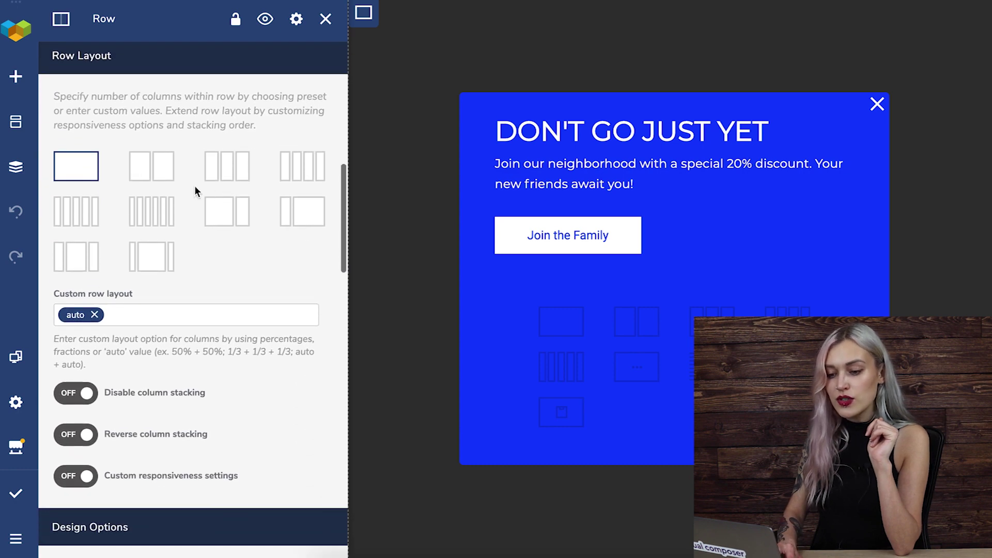
pyautogui.click(160, 171)
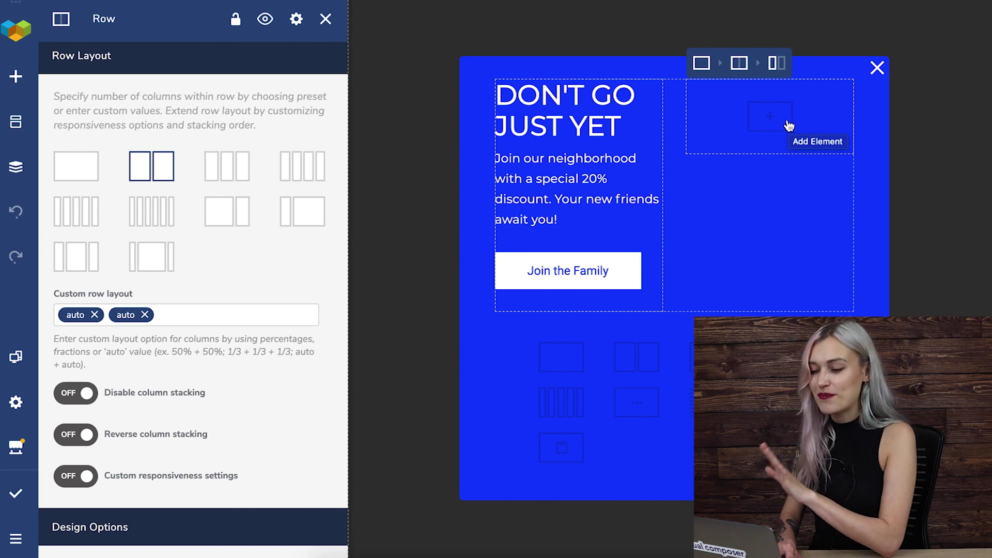
# - Add a Single Image to the right column using Popup-newsletter-house.png from the Media Library
pyautogui.click(787, 123)
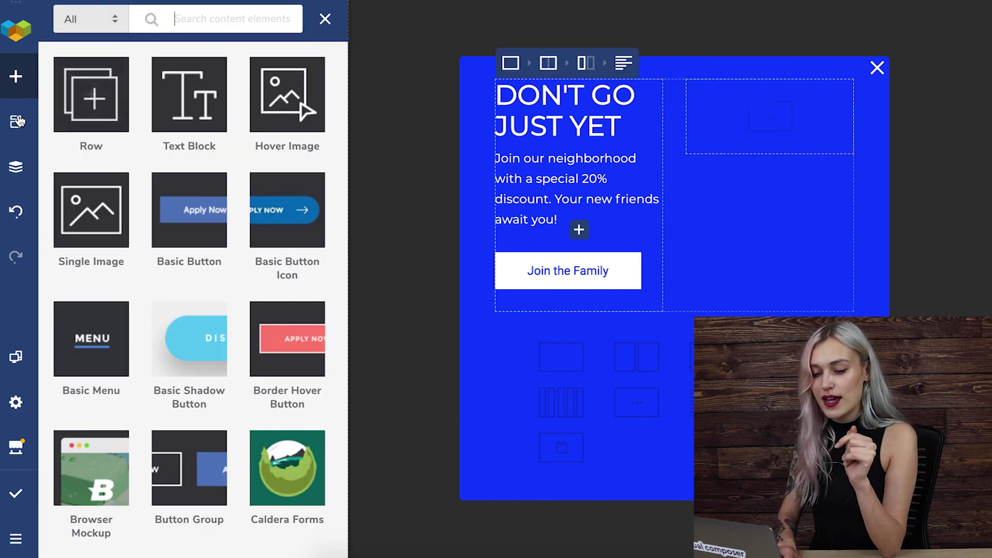
pyautogui.click(91, 211)
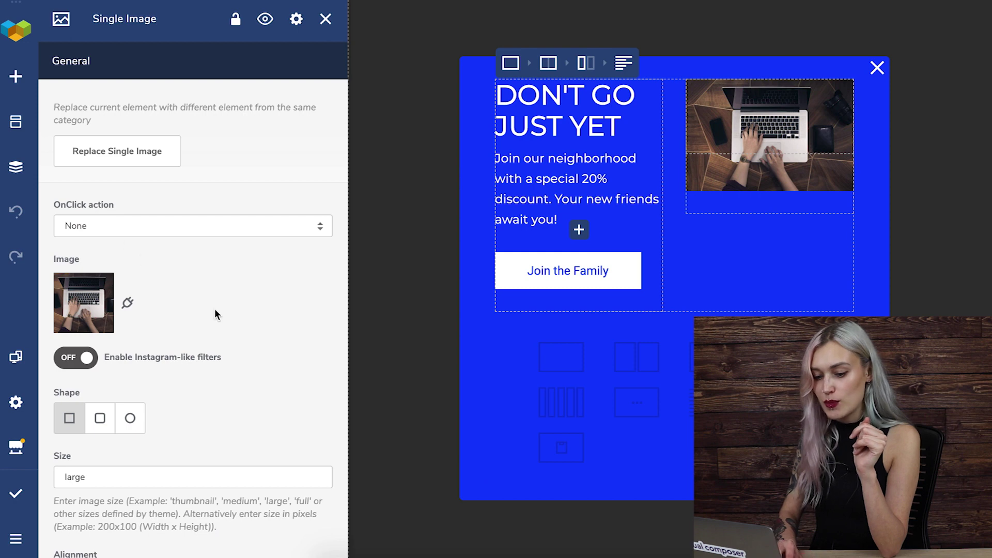
pyautogui.click(99, 302)
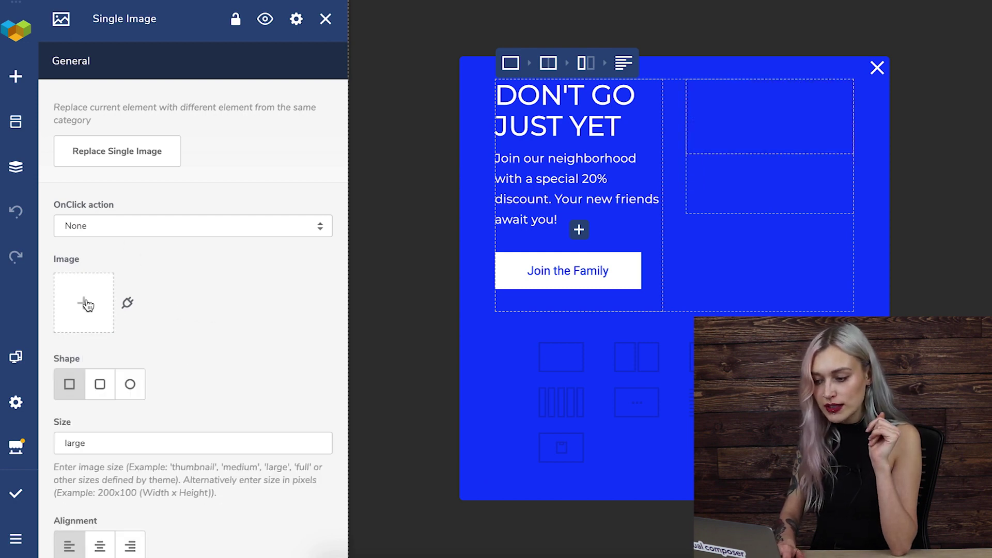
pyautogui.click(85, 303)
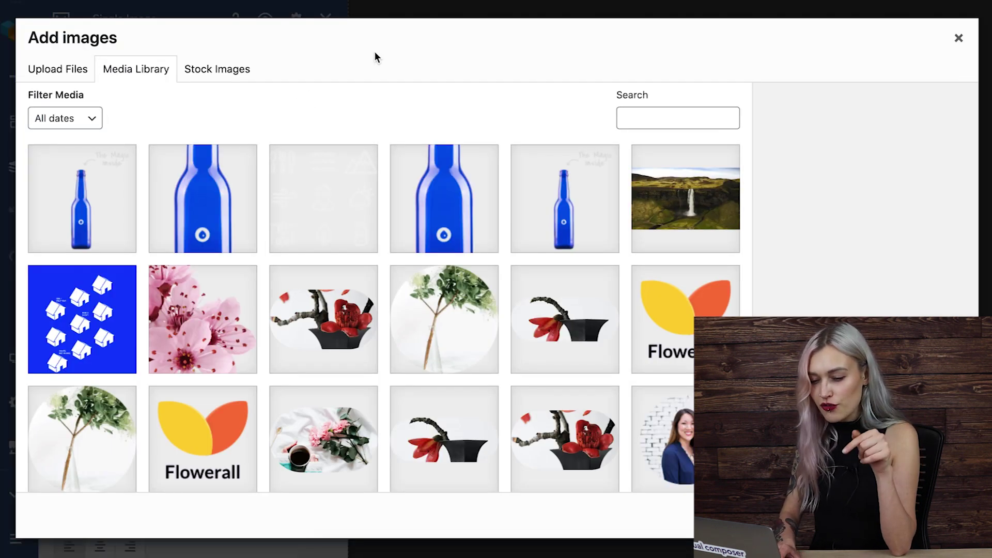
pyautogui.click(93, 333)
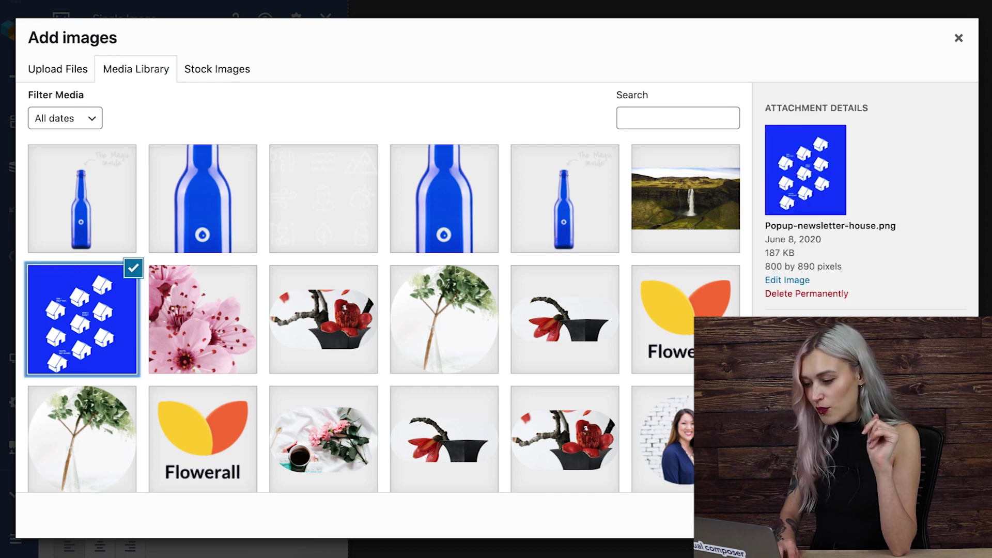
pyautogui.click(931, 517)
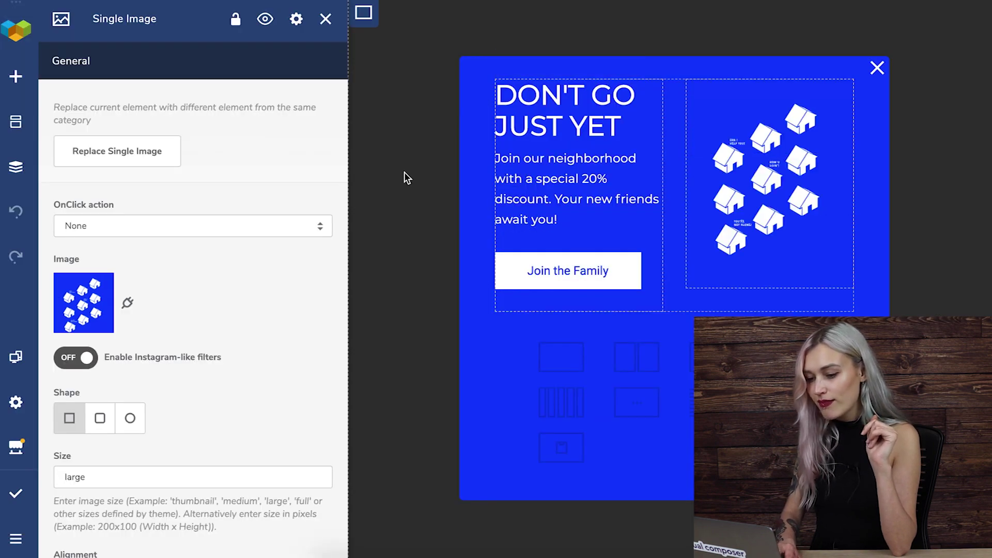
pyautogui.click(326, 21)
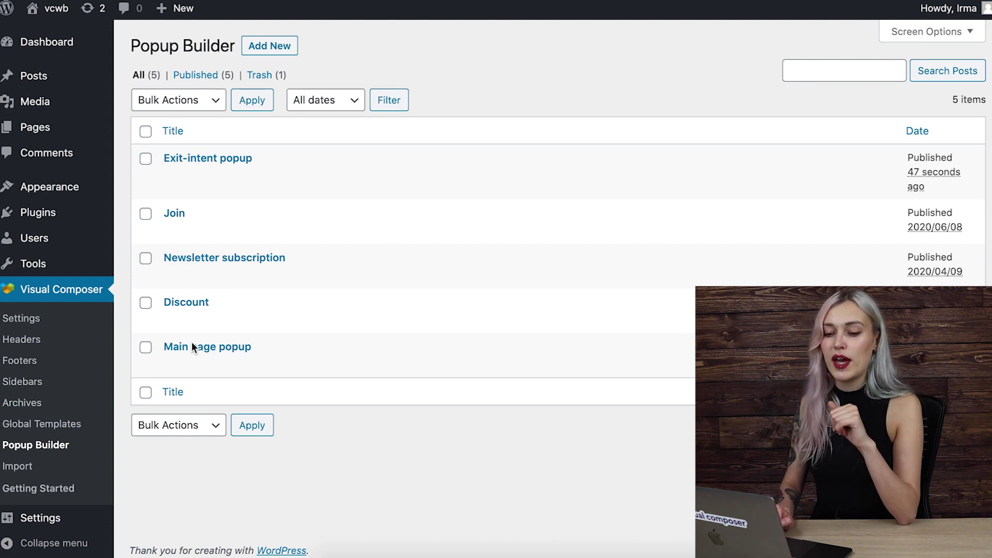
# - Go to Pages > All Pages and edit the Menu page with Visual Composer
pyautogui.moveTo(26, 132)
pyautogui.click(131, 142)
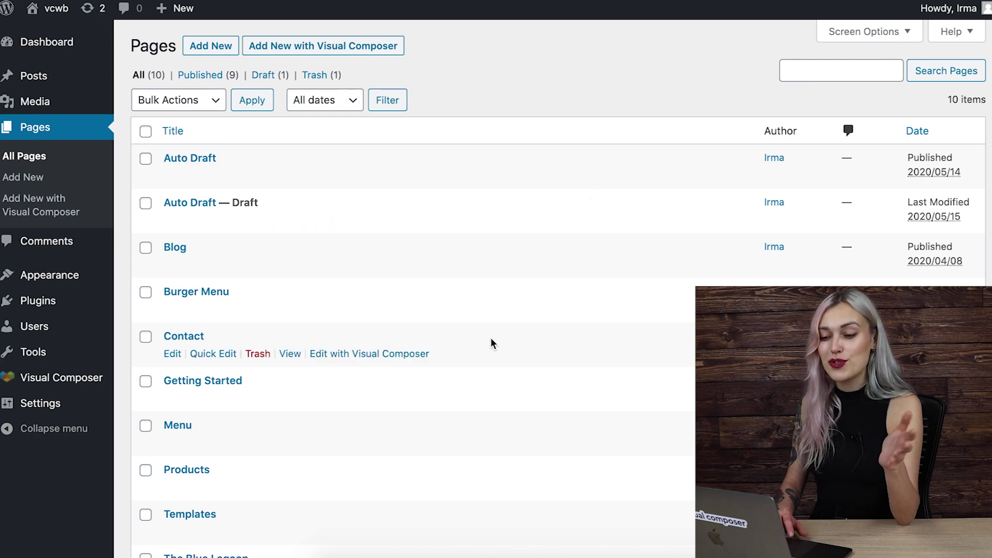
pyautogui.scroll(-3, 491, 341)
pyautogui.click(408, 339)
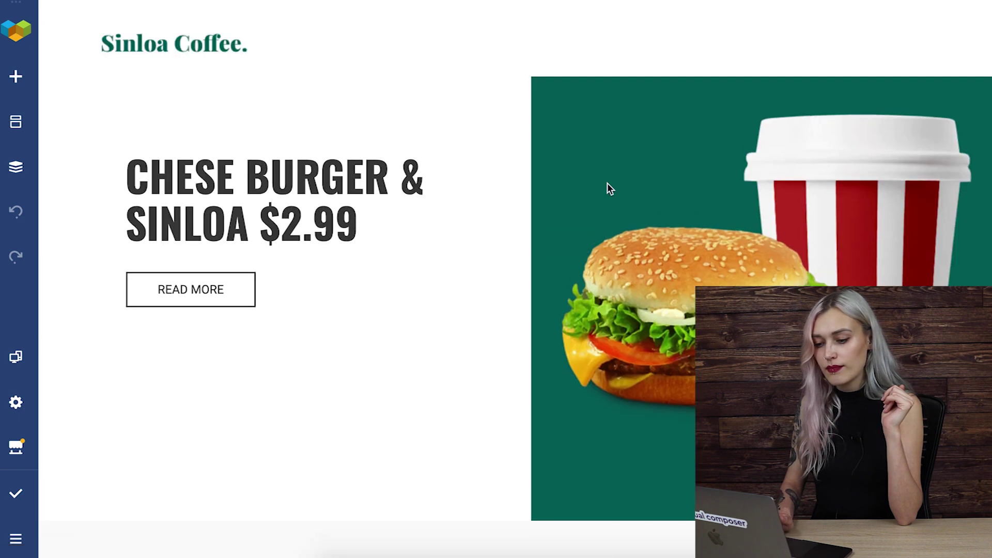
# - In the Menu page's Popup settings, set On exit intent to Exit-intent popup
pyautogui.click(16, 404)
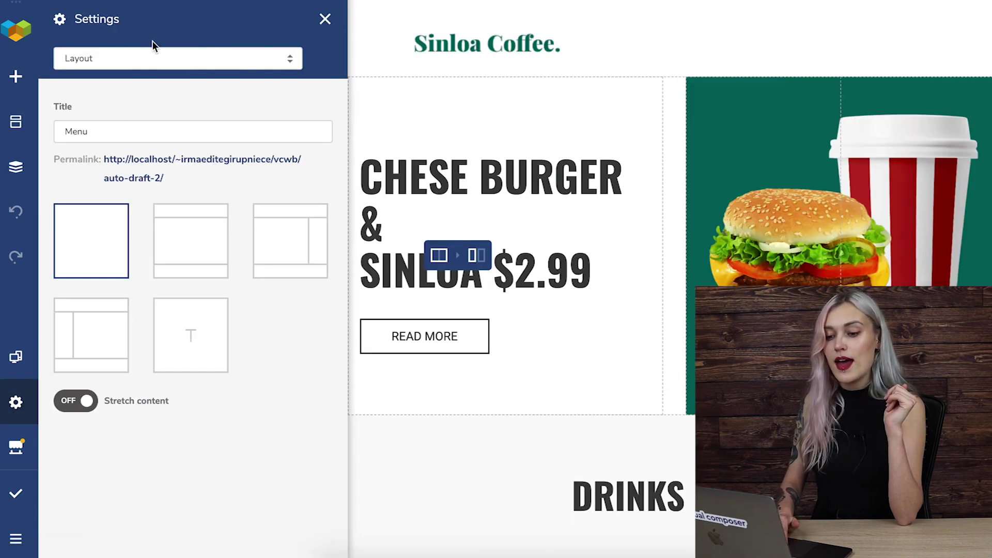
pyautogui.click(166, 58)
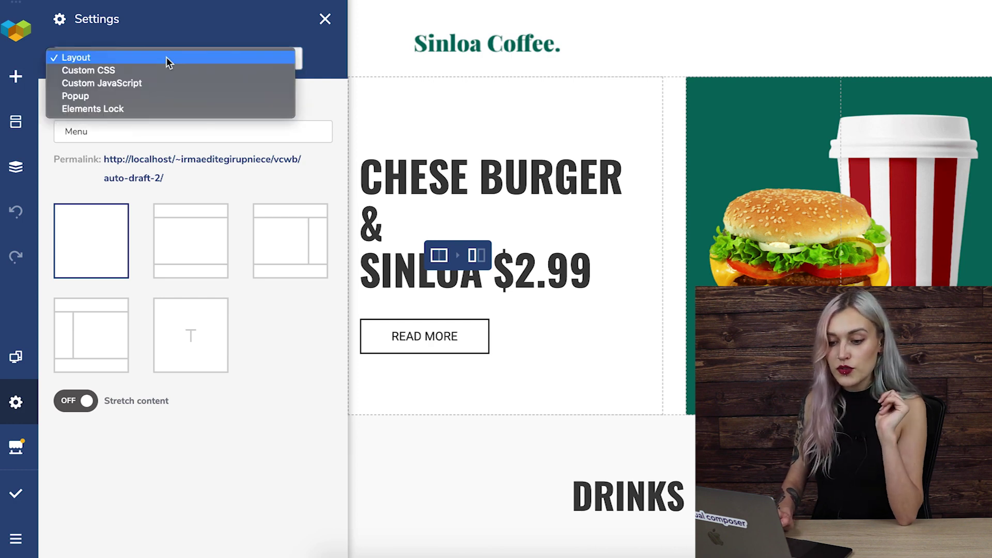
pyautogui.click(140, 97)
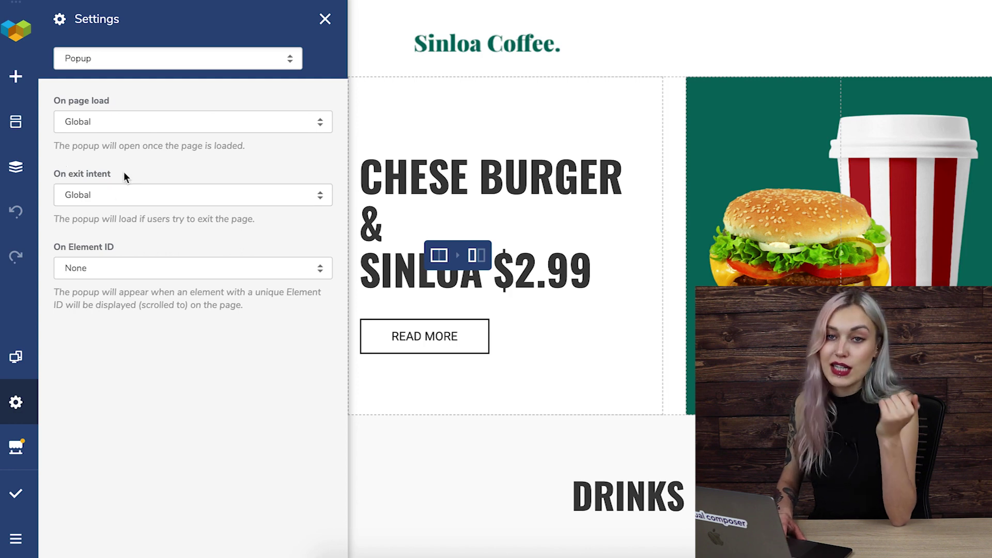
pyautogui.click(136, 192)
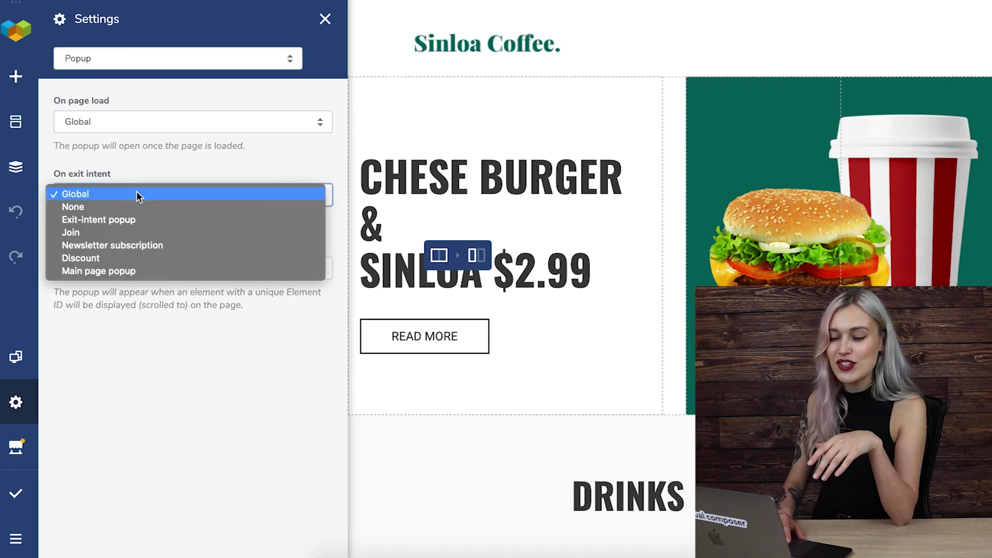
pyautogui.click(156, 222)
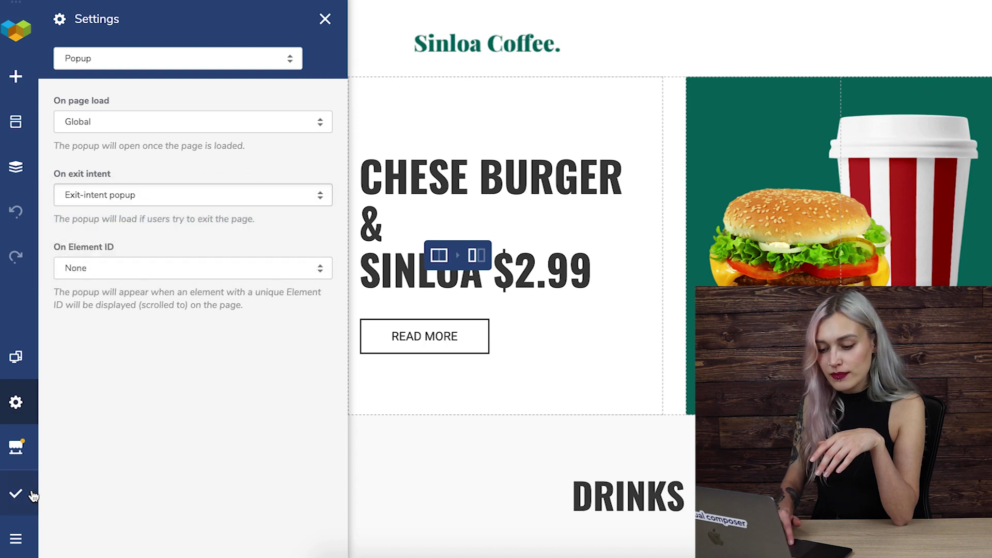
# - Update the Menu page and view it live
pyautogui.click(16, 493)
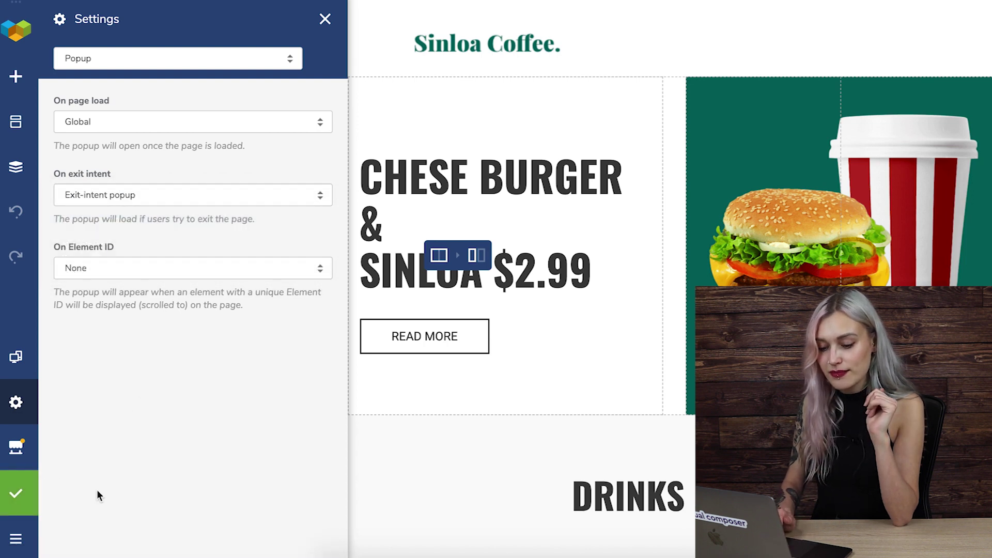
pyautogui.moveTo(16, 493)
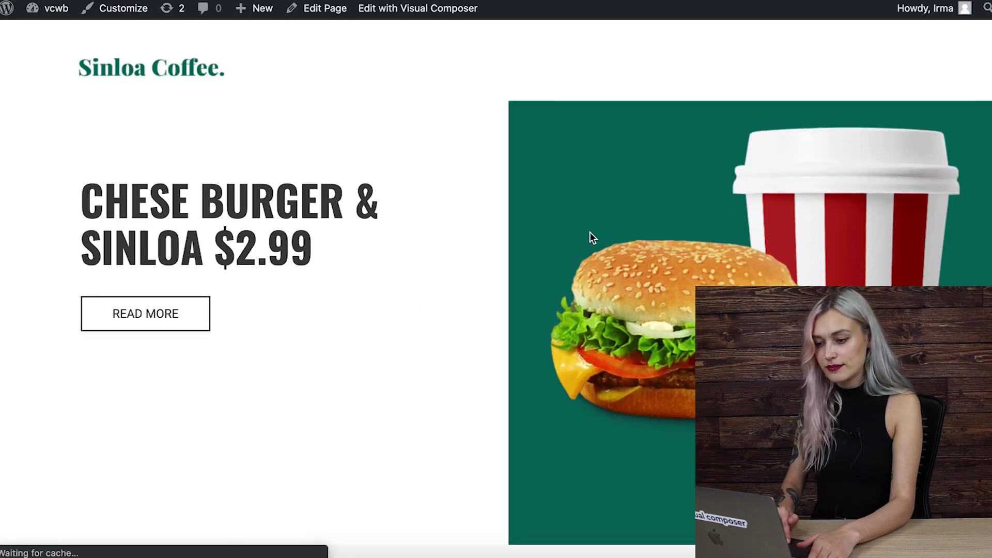
pyautogui.scroll(-3, 590, 237)
pyautogui.scroll(3, 590, 238)
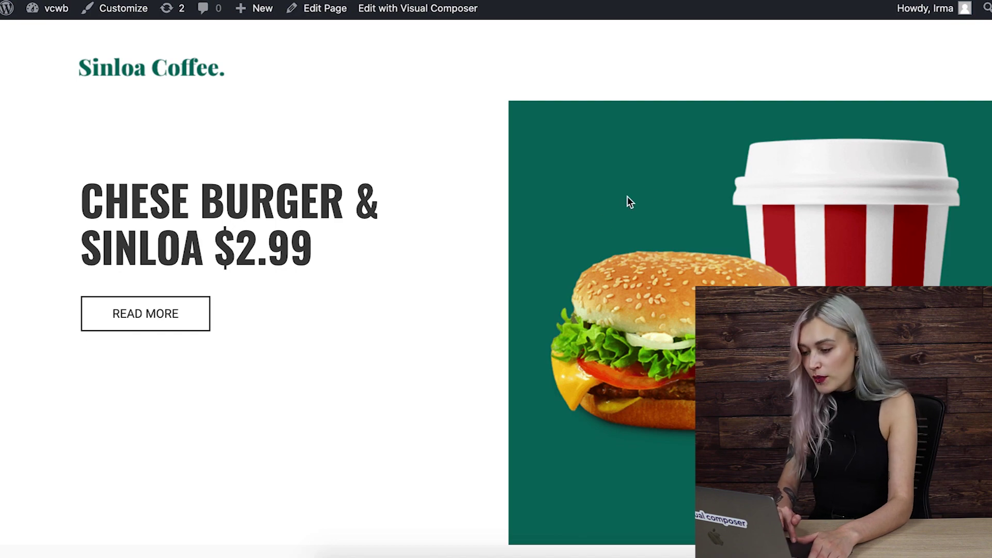
# - Trigger the 'Don't go just yet' popup by moving toward the browser's top edge
pyautogui.moveTo(925, 8)
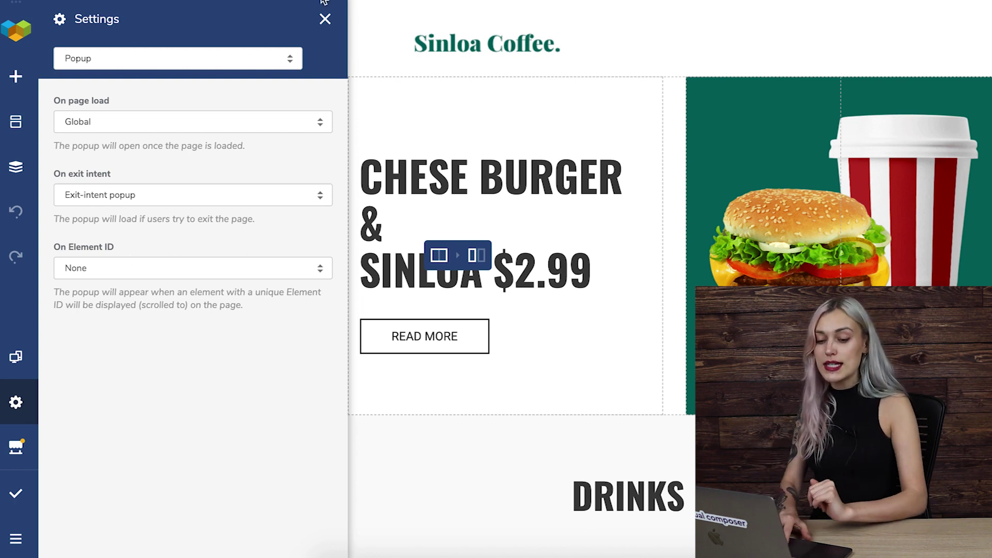
# - Leave the editor for WordPress admin and open Visual Composer's Settings
pyautogui.click(16, 538)
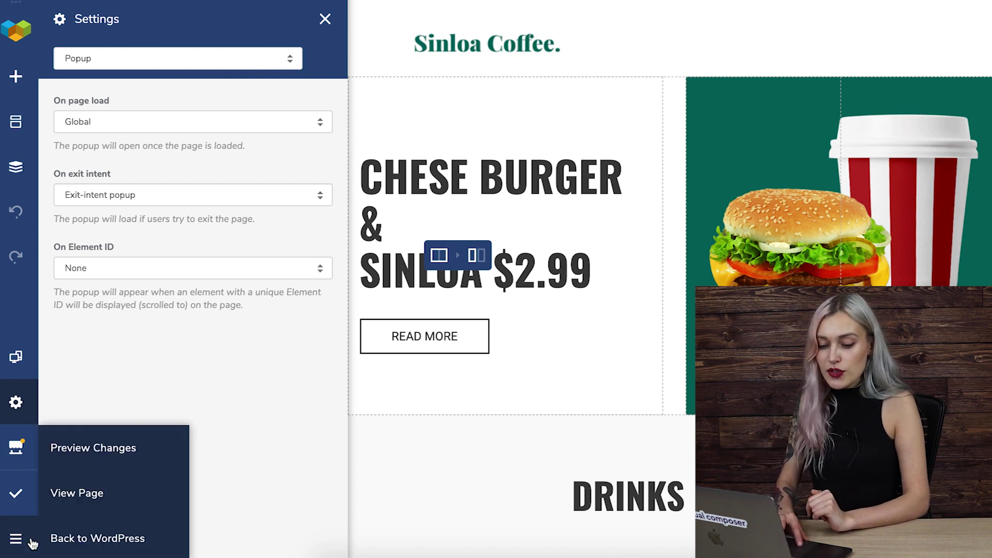
pyautogui.click(72, 536)
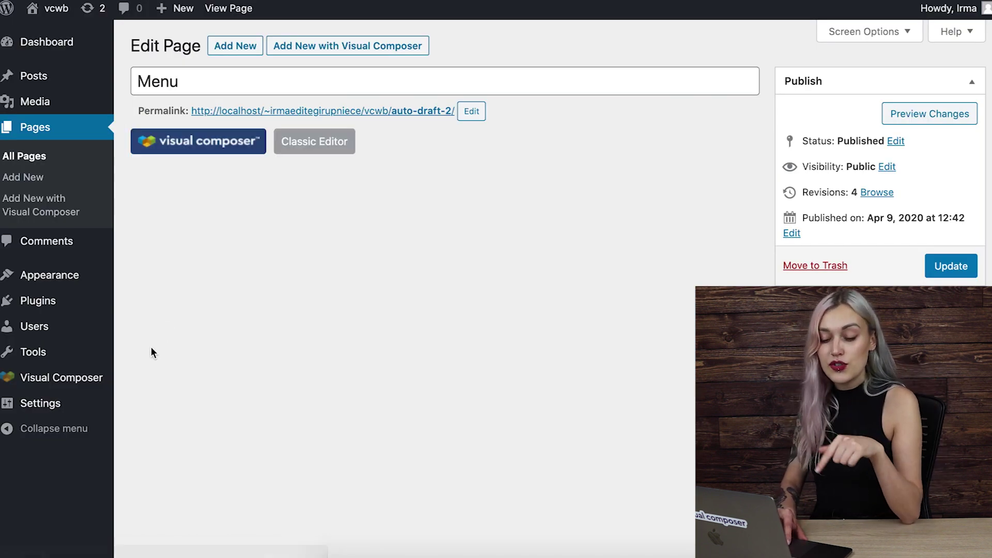
pyautogui.moveTo(98, 380)
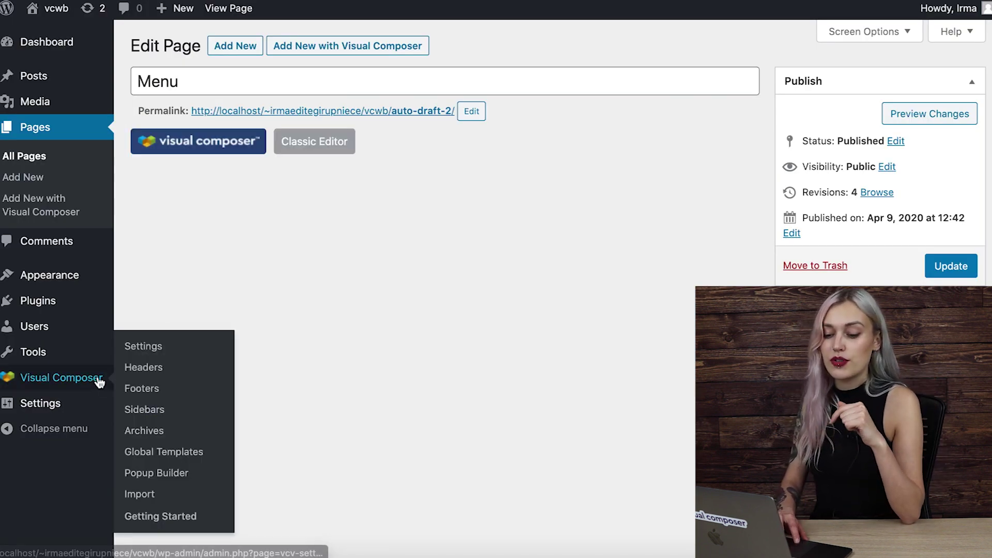
pyautogui.click(151, 355)
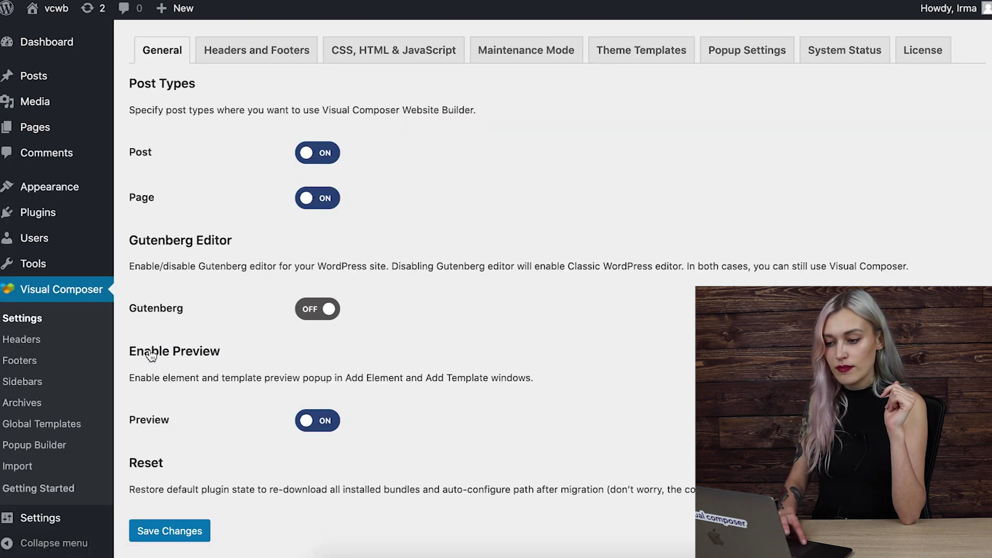
# - Under Popup Settings, set On Exit Intent to Exit-intent popup and save changes
pyautogui.click(773, 54)
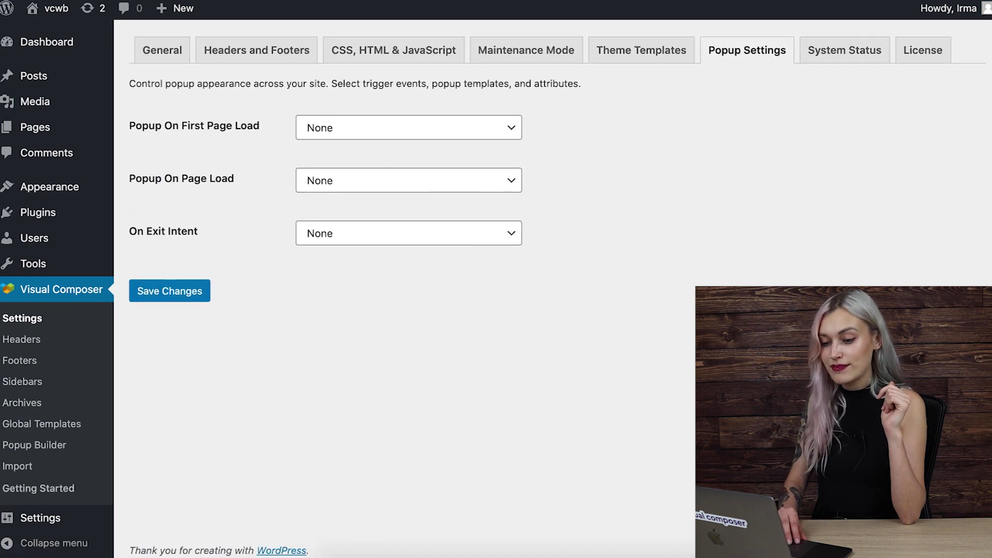
pyautogui.scroll(-1, 553, 289)
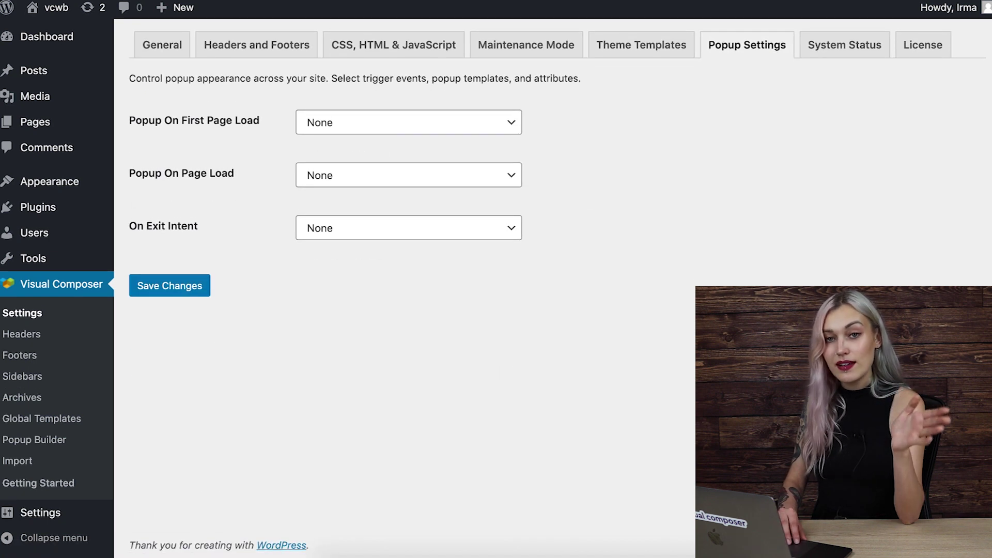
pyautogui.click(478, 235)
pyautogui.click(467, 261)
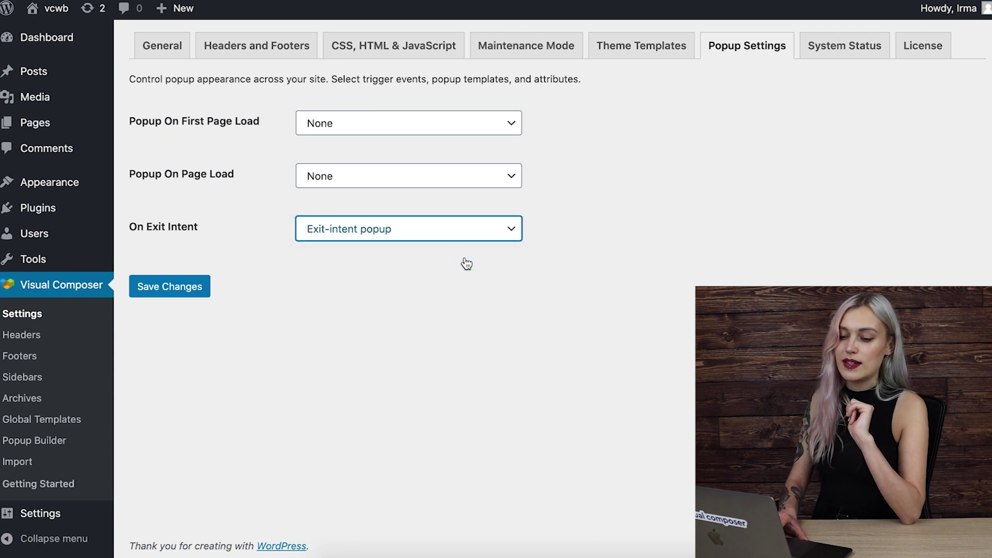
pyautogui.click(199, 297)
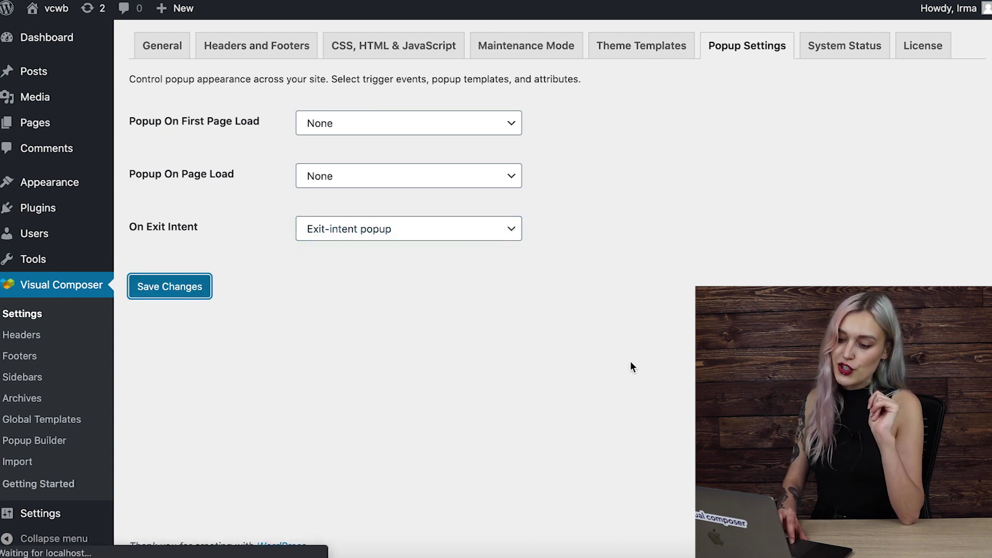